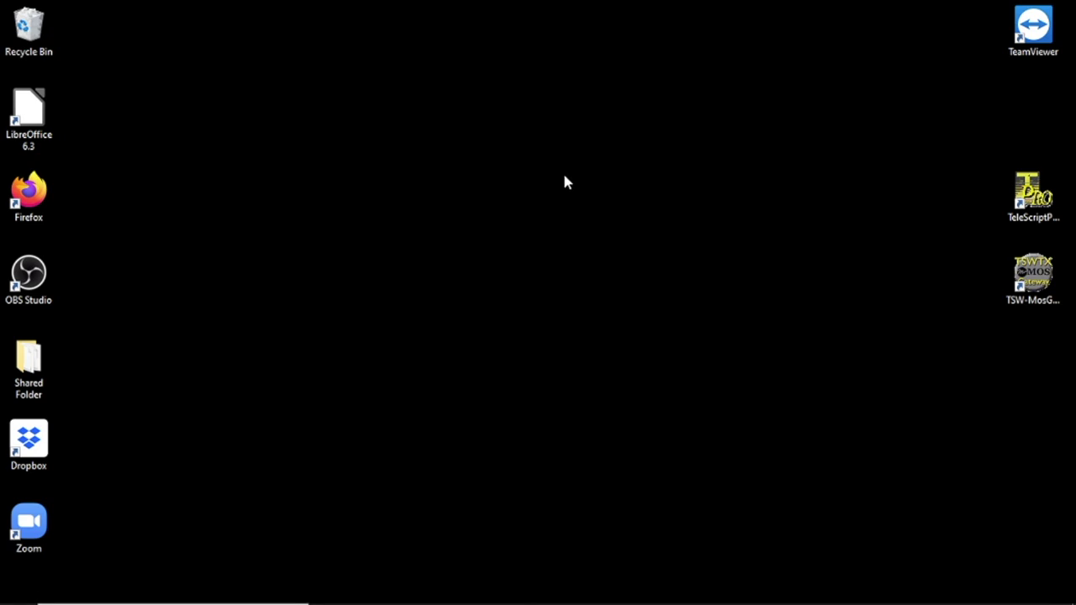
- Open File Explorer and browse to the Telescript TECH folder on USB Drive (D:)
key(super+e)
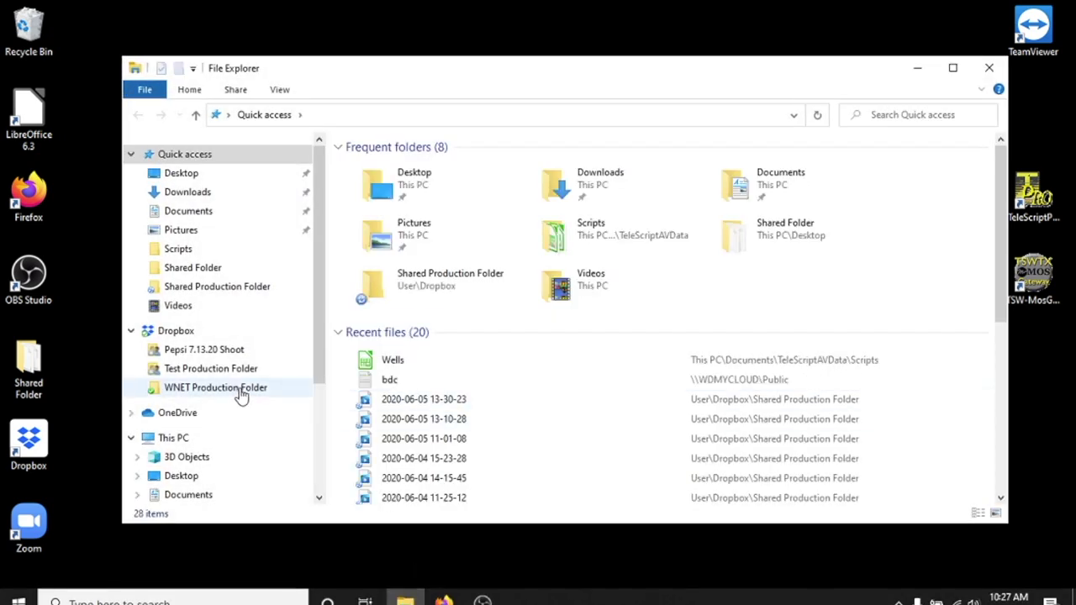
drag(316, 350, 316, 415)
click(193, 501)
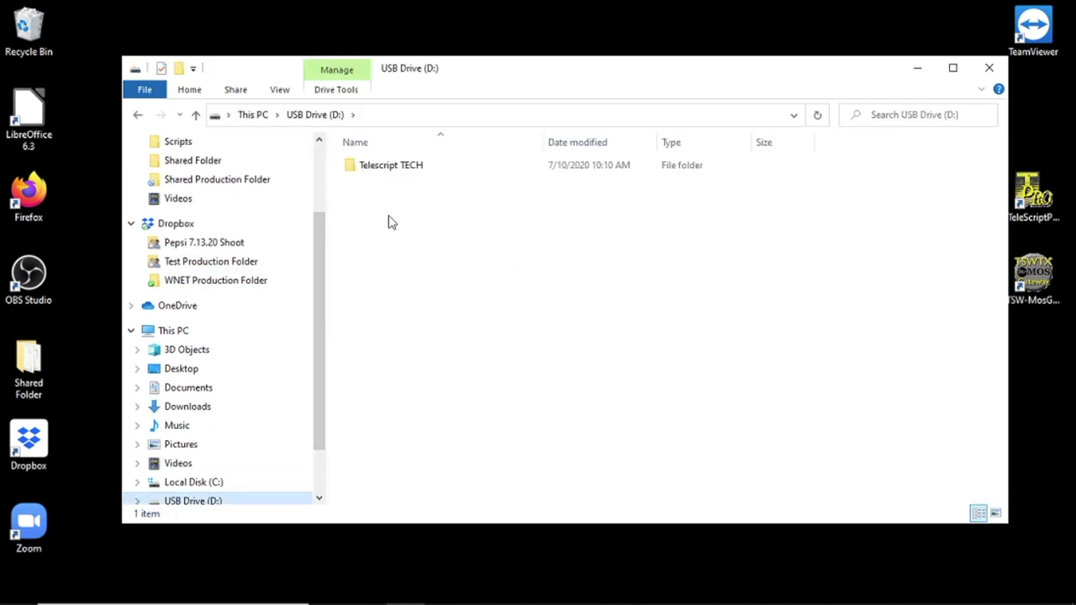
double_click(380, 170)
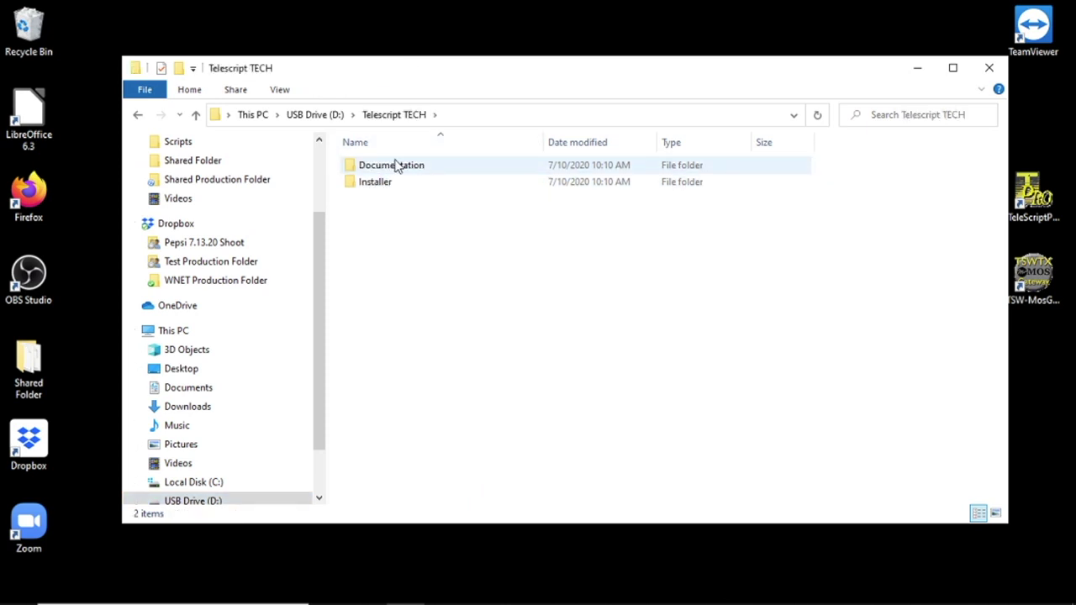
- Inspect the full file names in the Documentation folder and return to the Telescript TECH folder
double_click(396, 165)
double_click(544, 142)
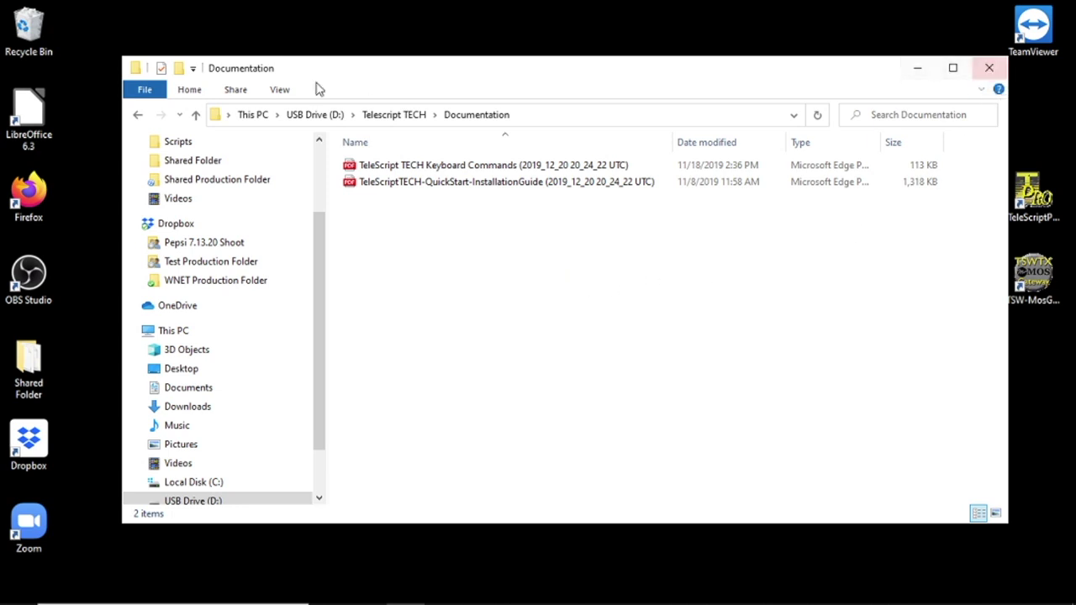
click(138, 114)
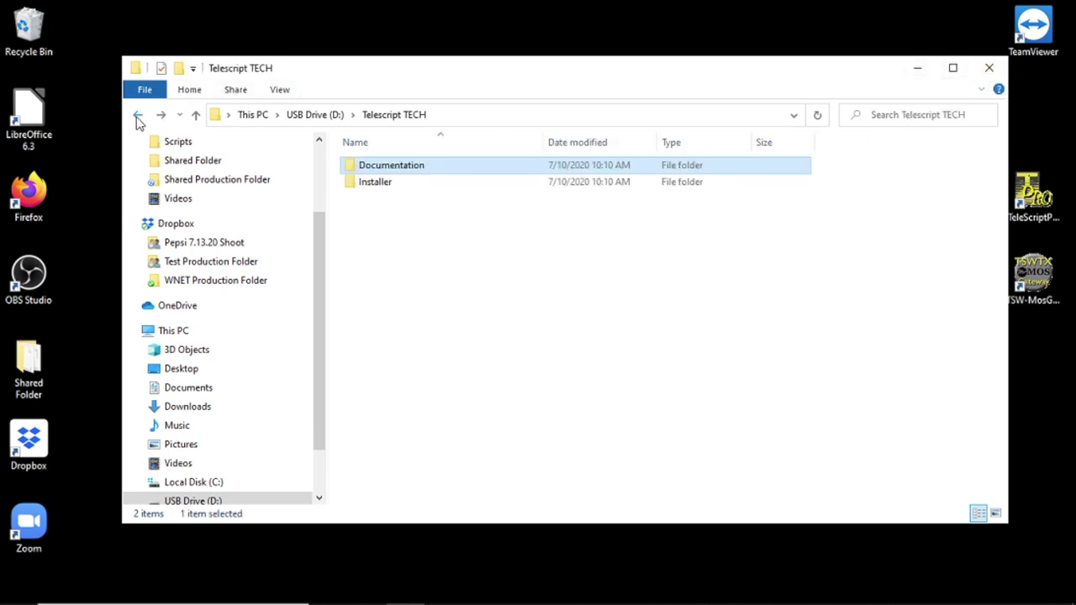
- Launch TeleScriptTECH-V2-Gold-Setup-009 from the Installer folder and proceed to the license agreement
double_click(384, 186)
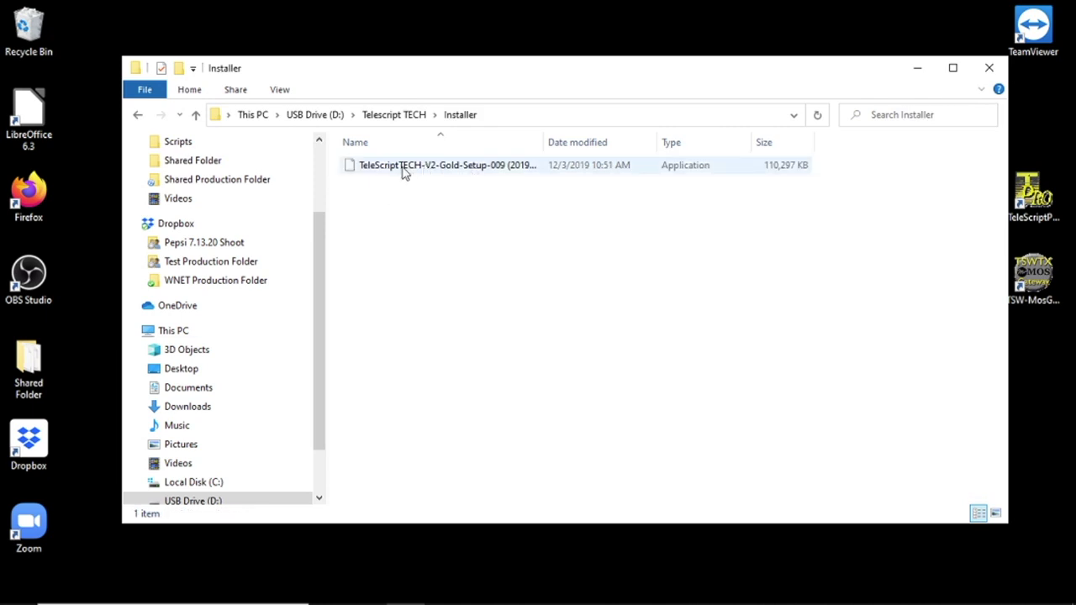
click(386, 172)
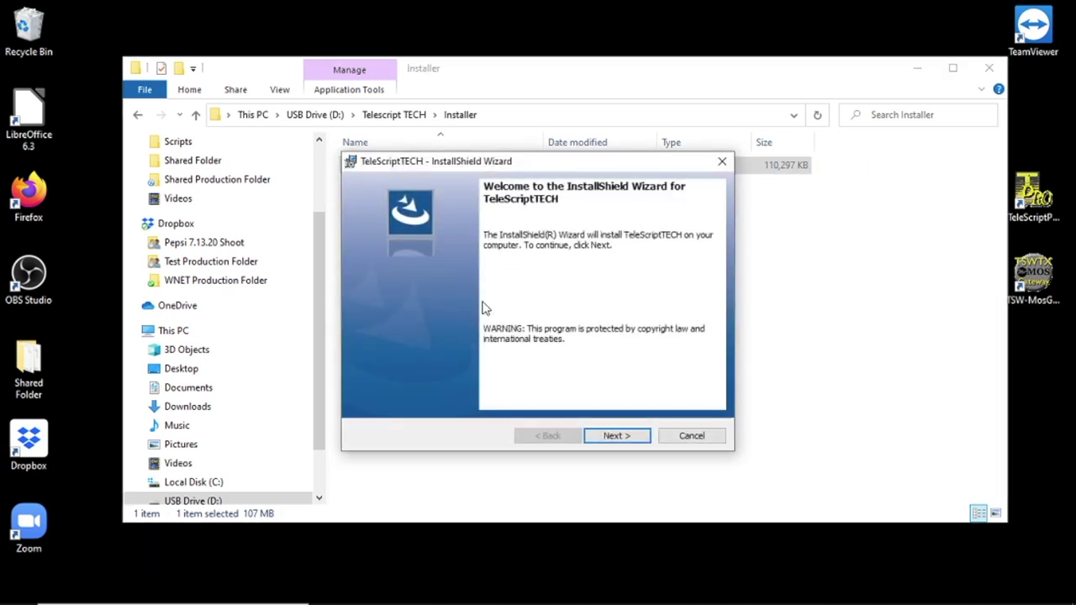
click(616, 438)
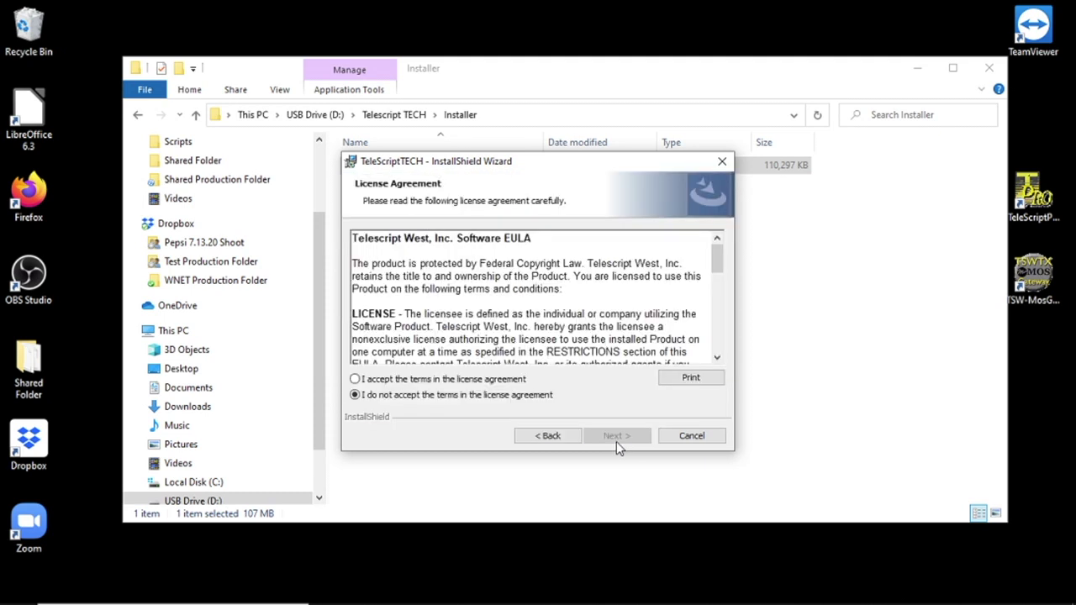
- Accept the license terms, install TeleScriptTECH with the typical setup, and close the wizard and File Explorer
click(356, 380)
drag(715, 263, 715, 350)
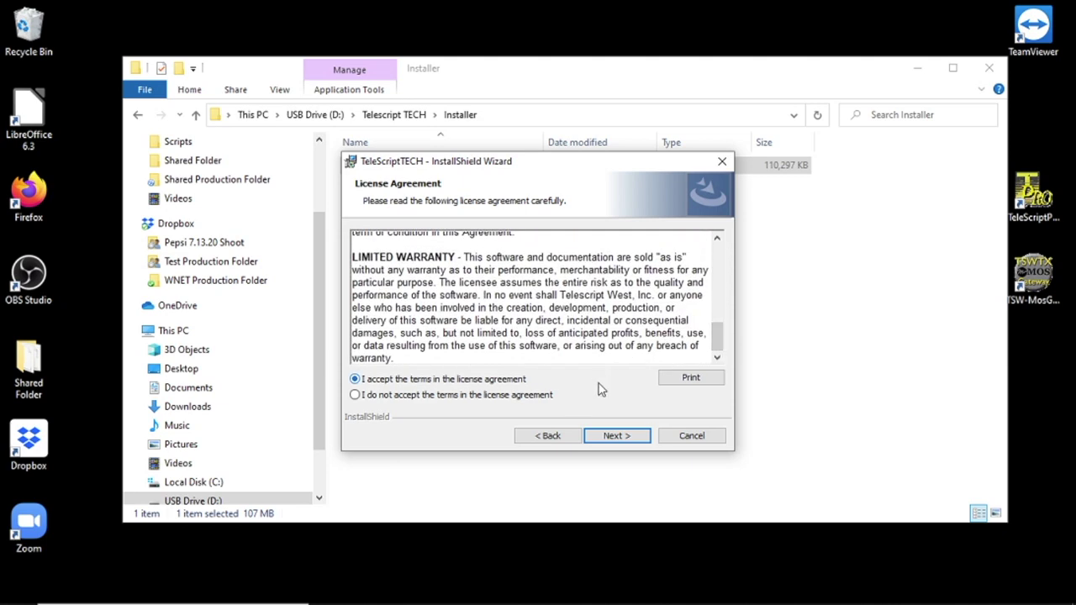
click(623, 439)
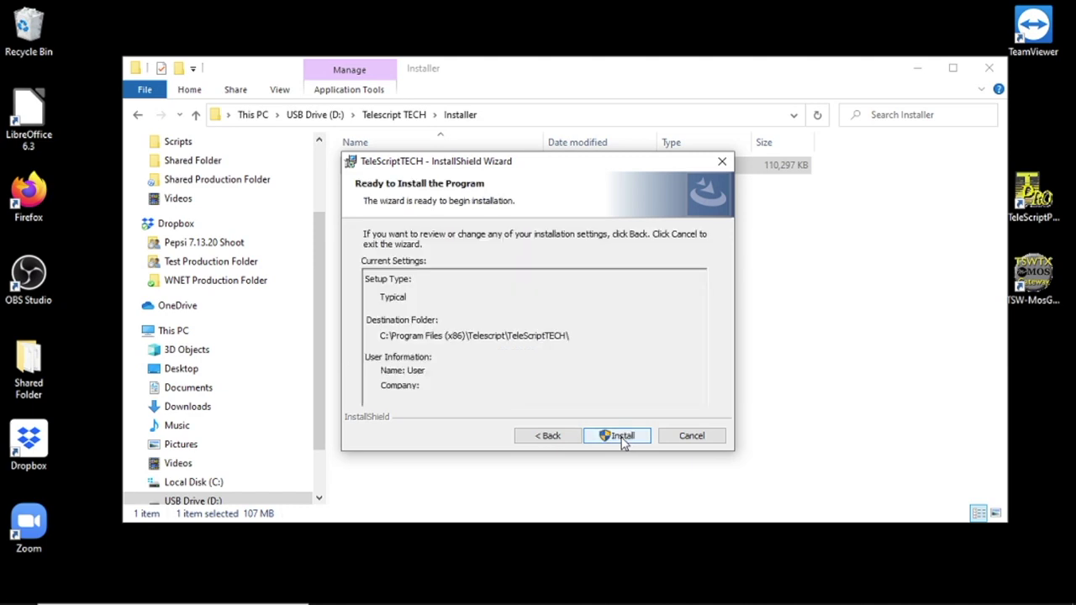
click(614, 437)
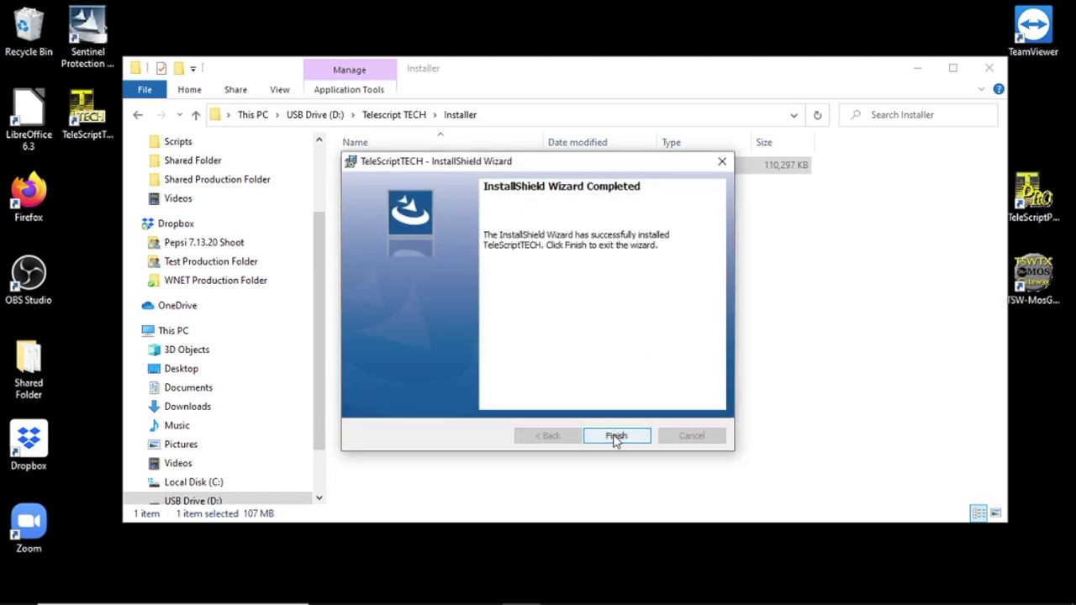
click(616, 437)
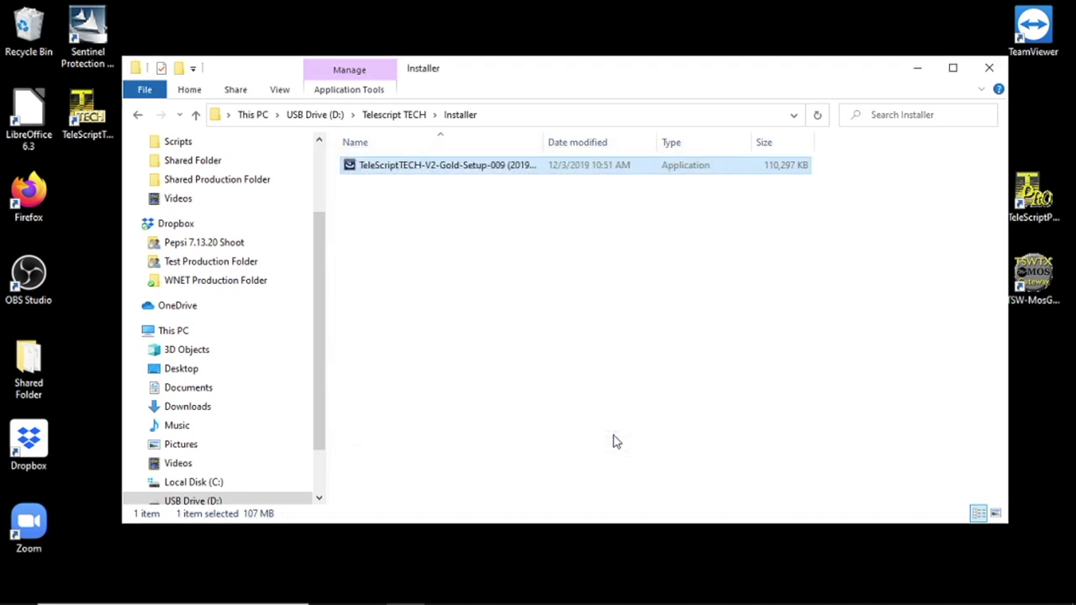
click(989, 69)
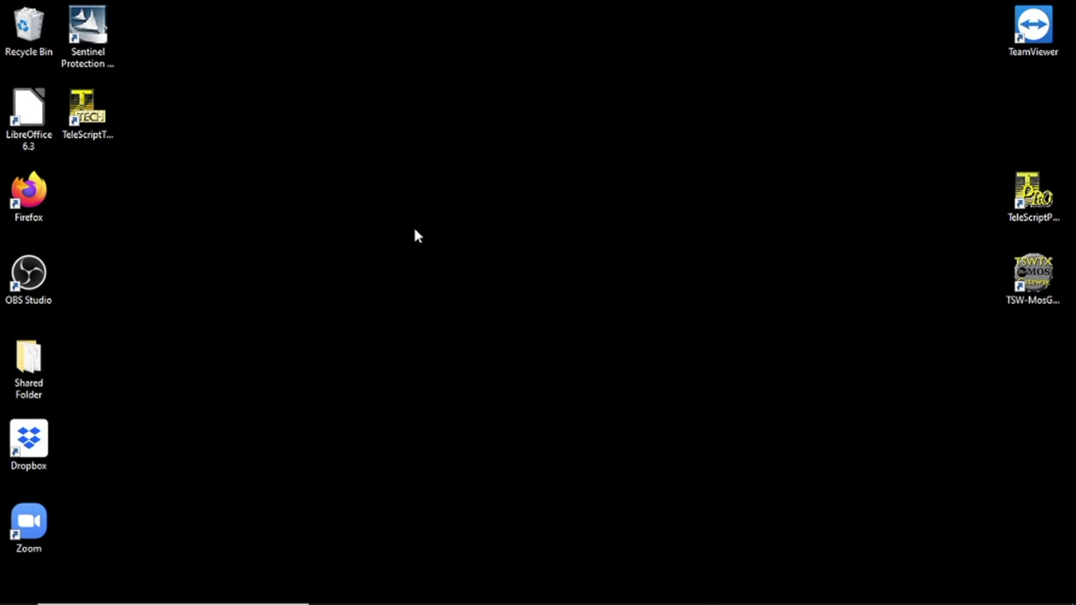
- Move the TeleScriptTECH shortcut away from the other icons into the empty area of the desktop
drag(87, 113, 694, 124)
click(644, 192)
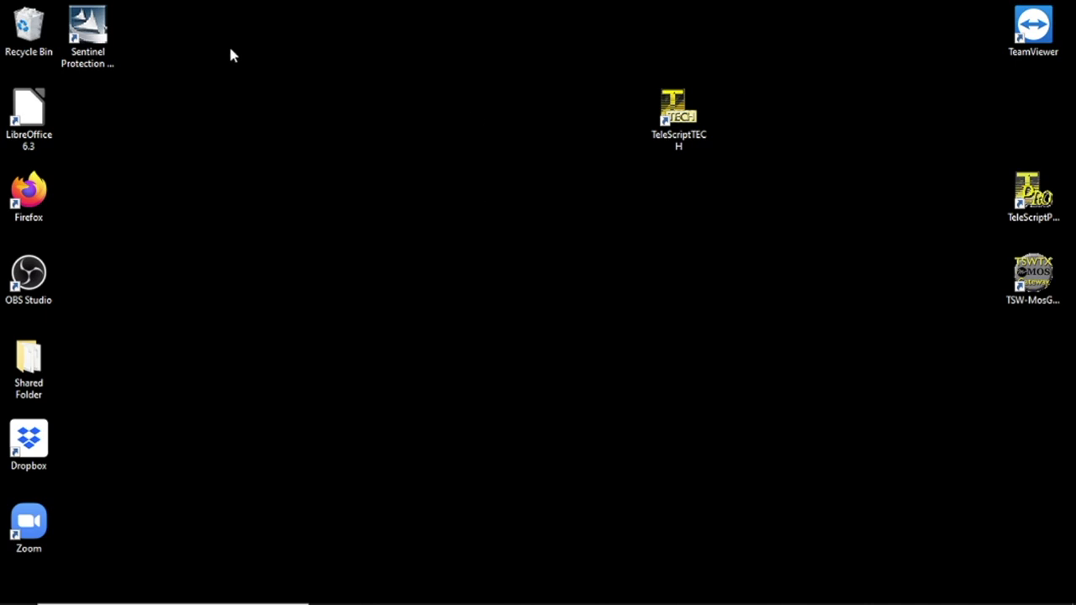
- Run Sentinel Protection Installer 7.6.9 with the Modify option and its preselected features, and move its desktop shortcut to the Recycle Bin
click(87, 54)
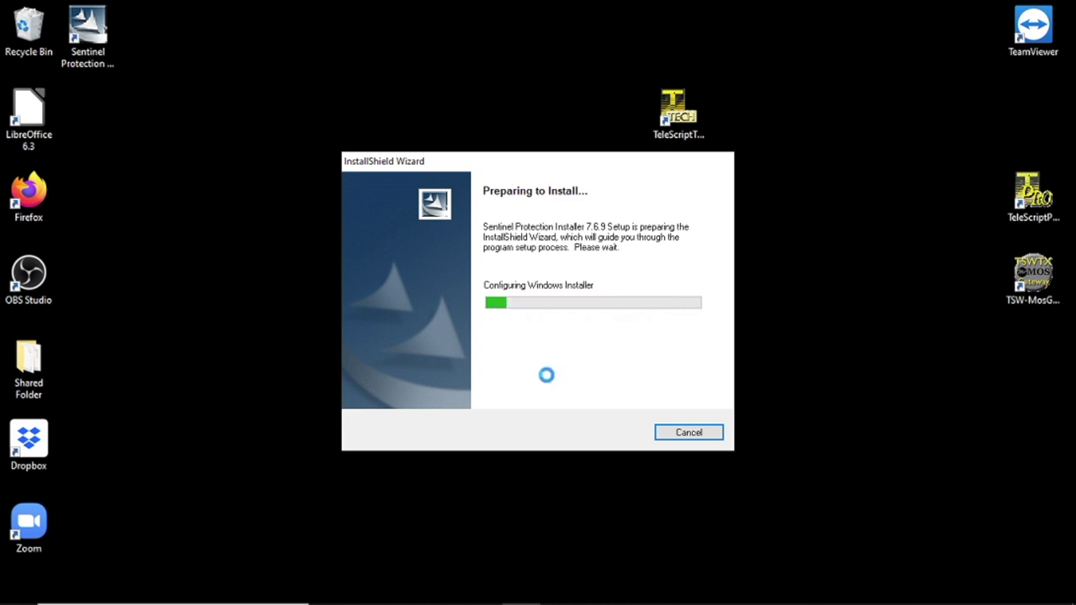
click(616, 436)
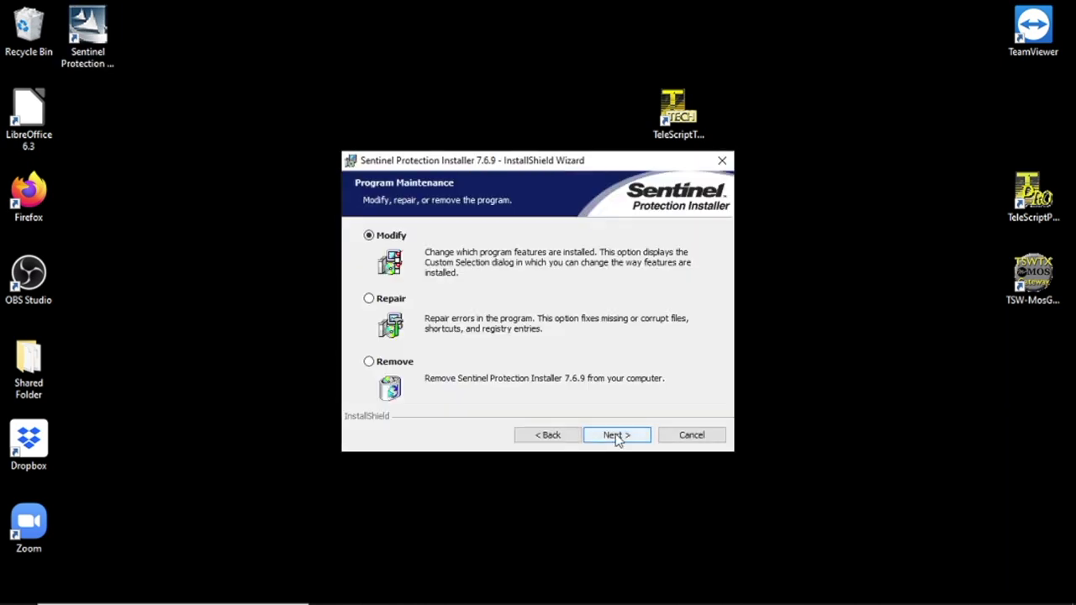
click(607, 437)
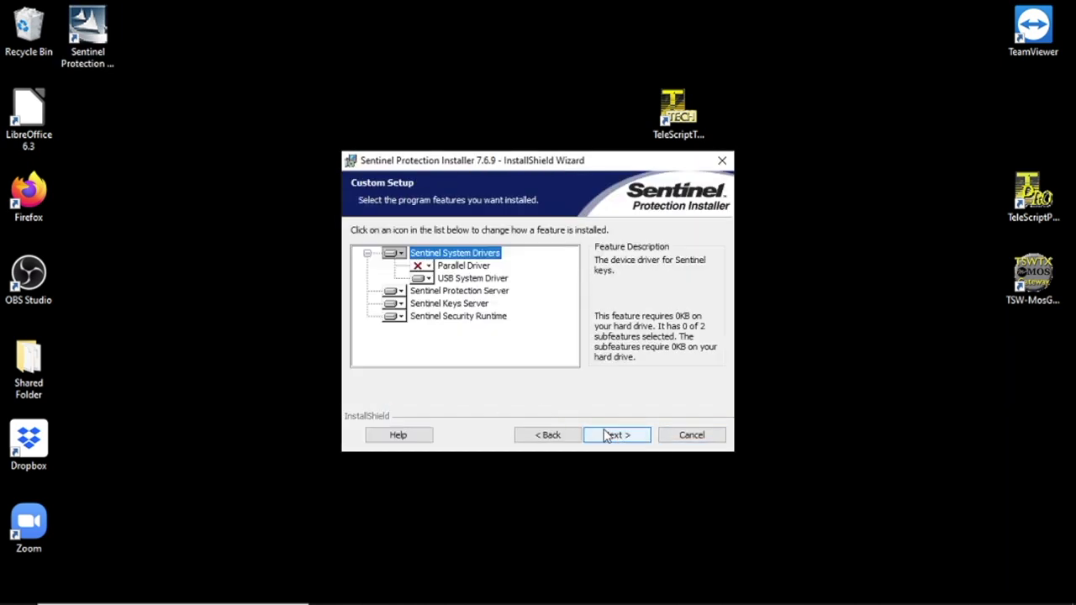
click(609, 438)
click(608, 438)
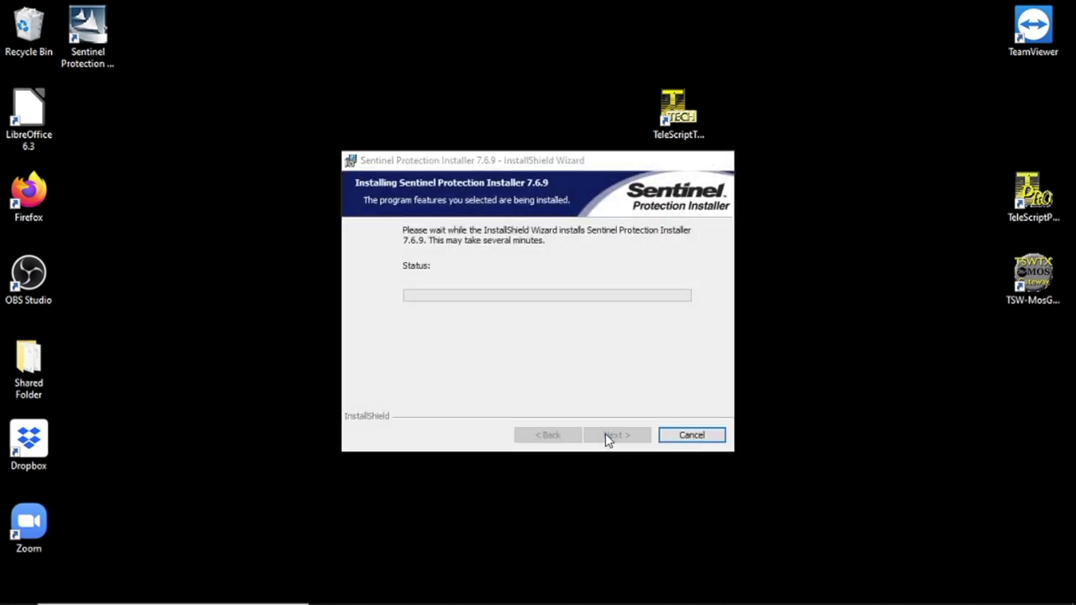
click(606, 437)
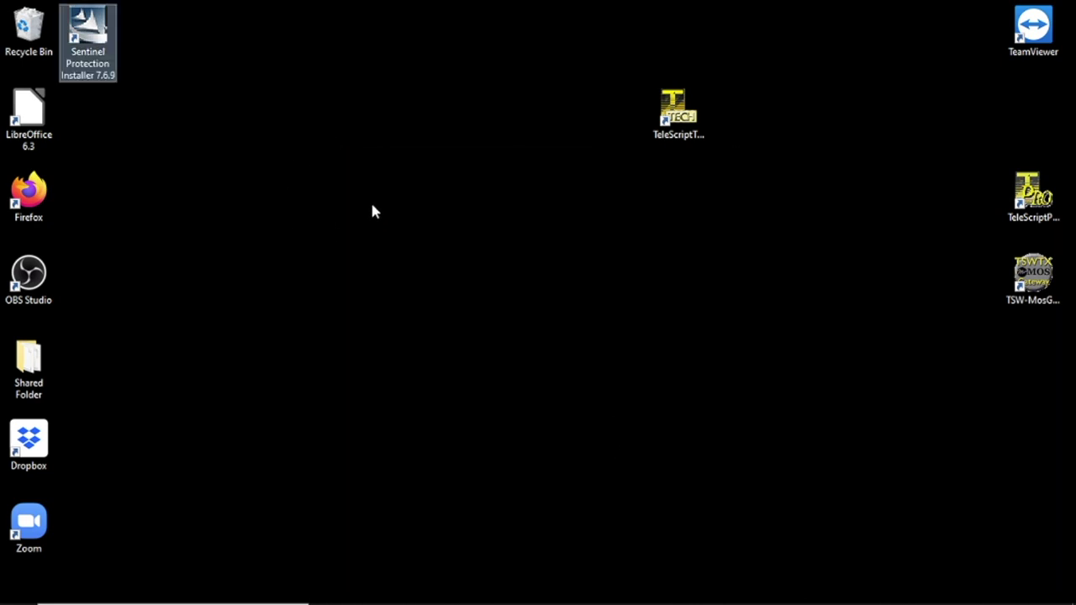
drag(97, 38, 38, 46)
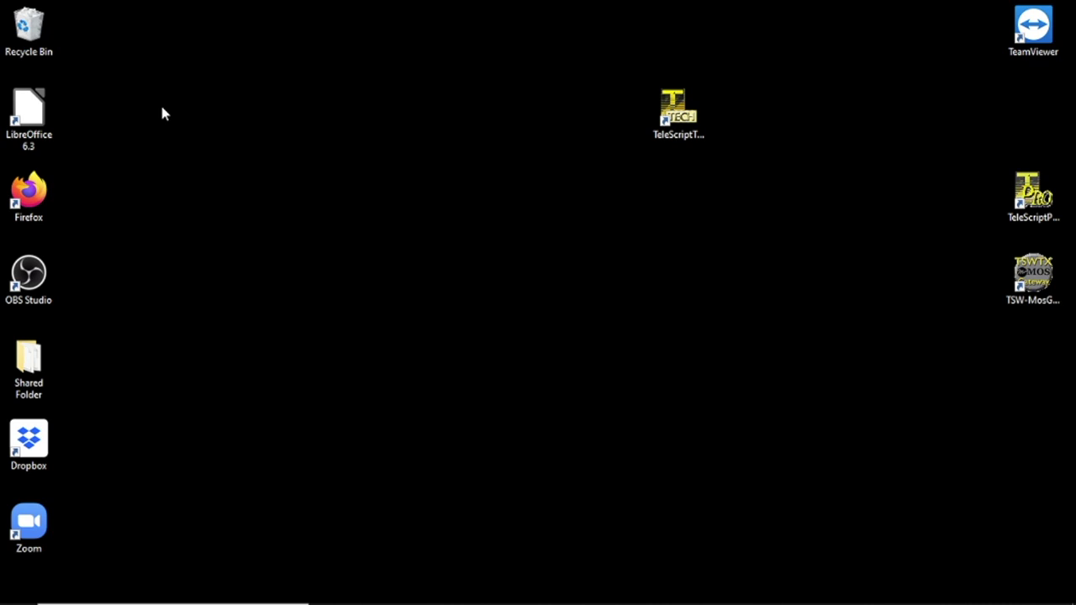
- Launch TeleScriptTECH in demo mode without importing settings from version 1.1, and continue past the welcome dialog
double_click(681, 109)
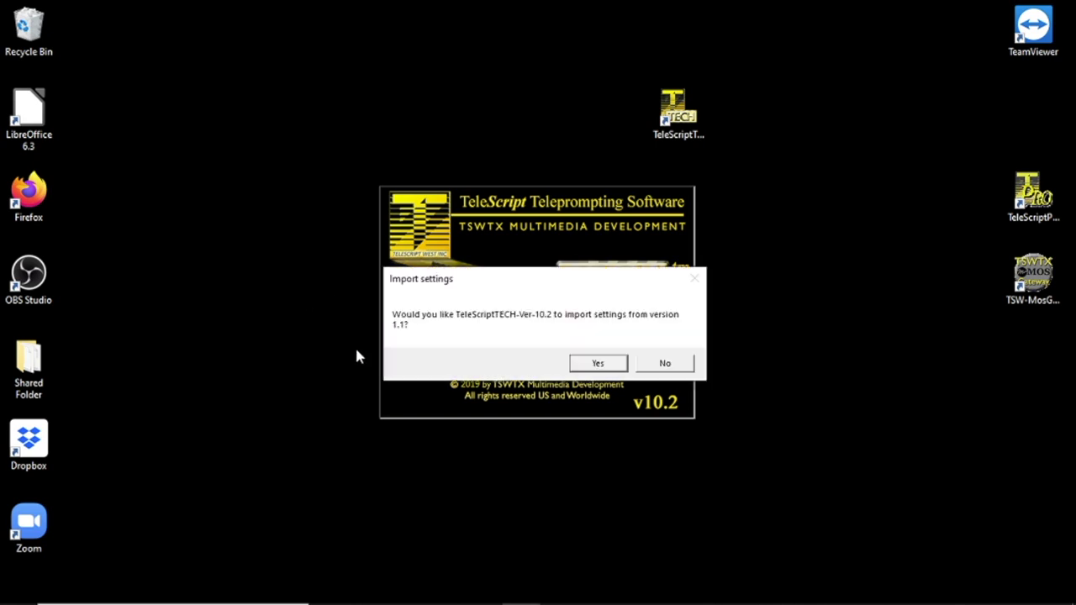
click(665, 363)
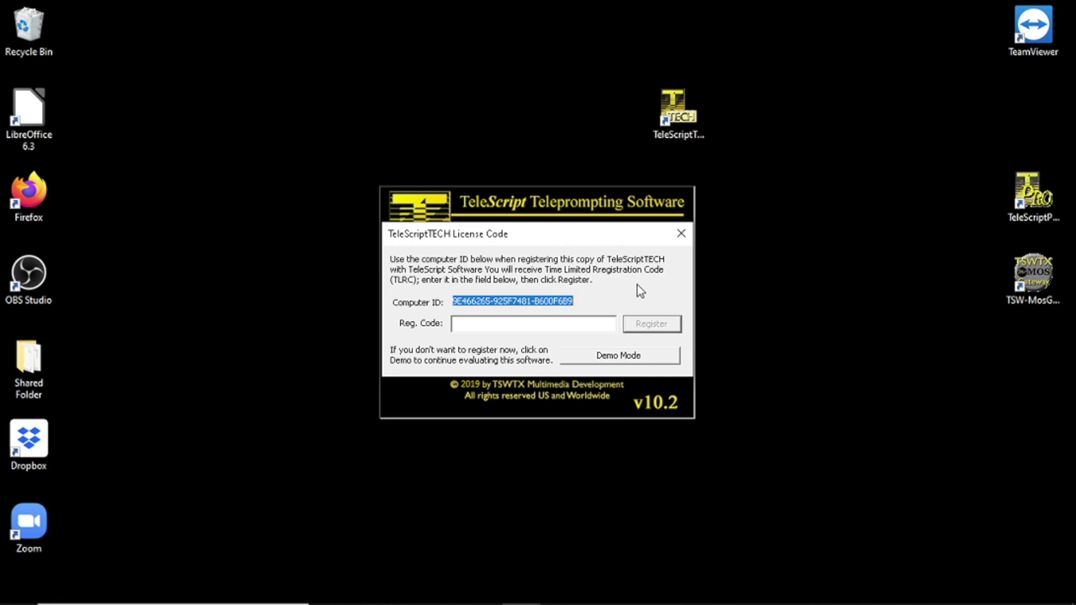
click(631, 359)
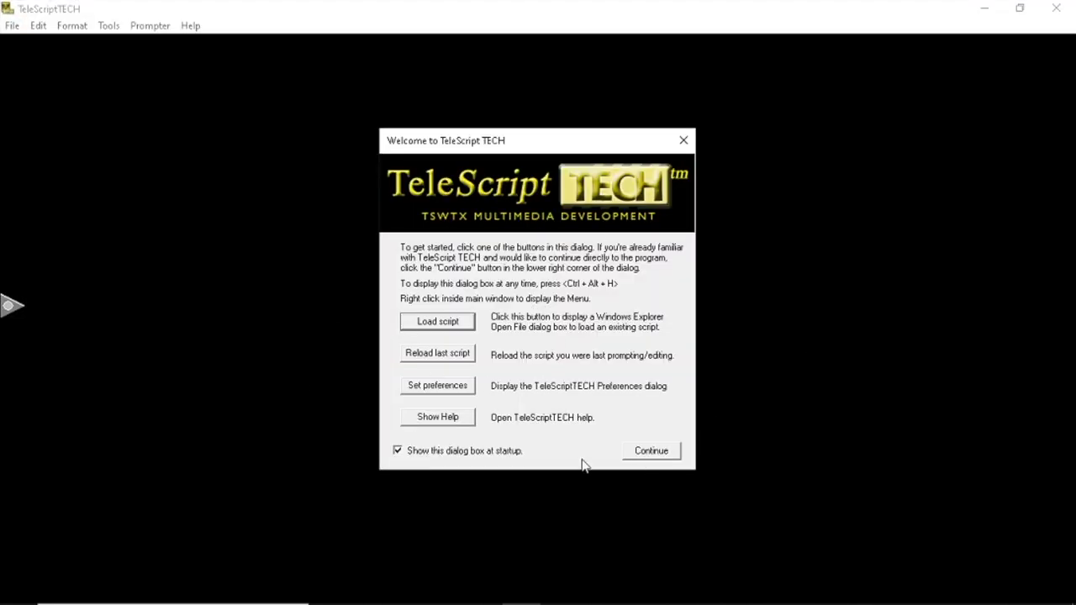
click(652, 452)
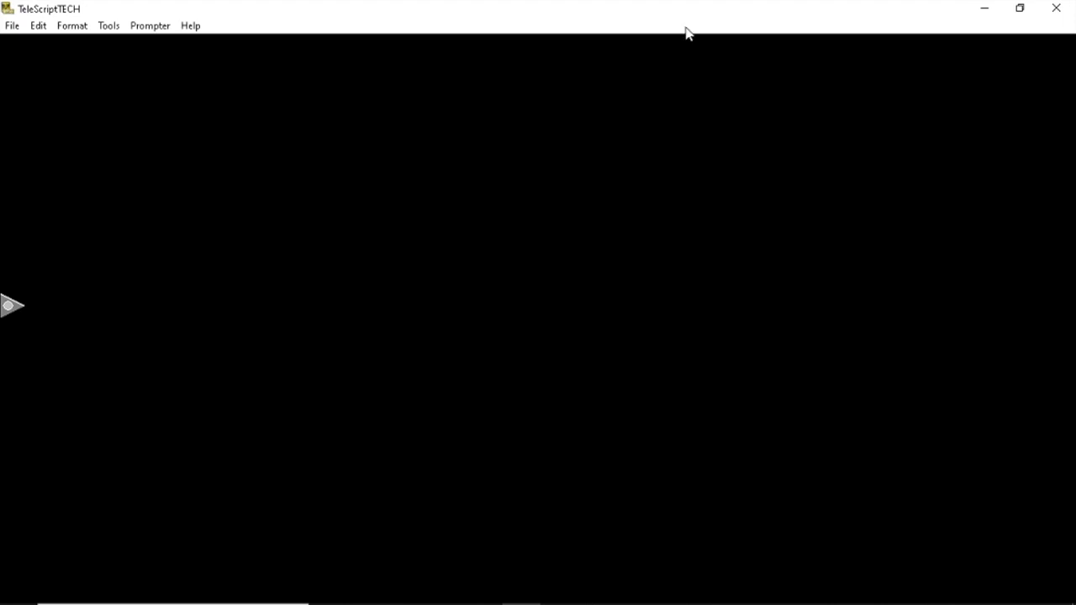
- Exit and relaunch TeleScriptTECH, and stop the welcome dialog from showing at startup
click(1056, 9)
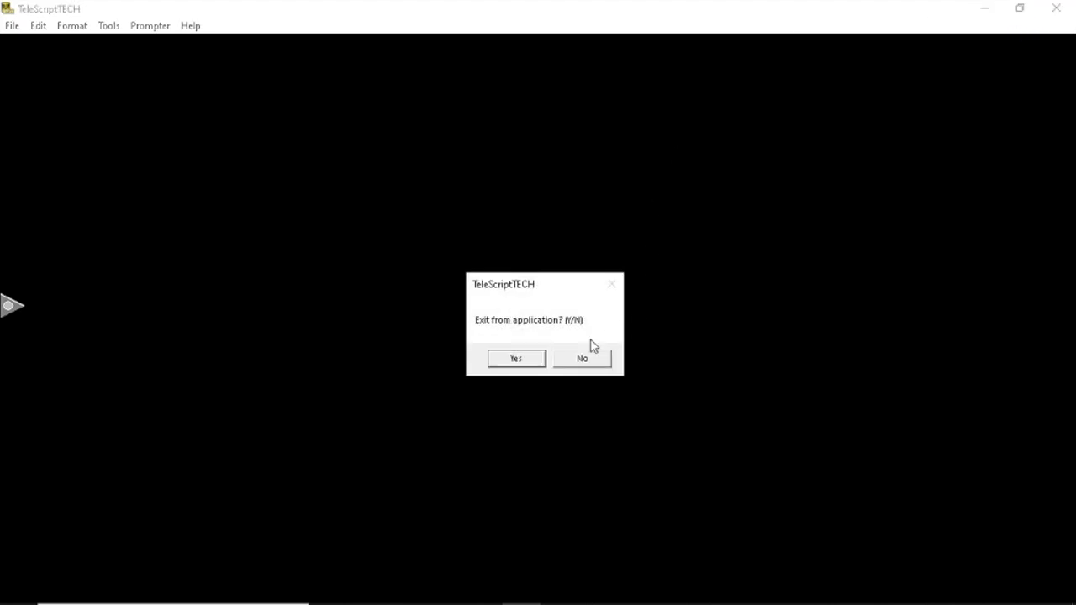
click(516, 359)
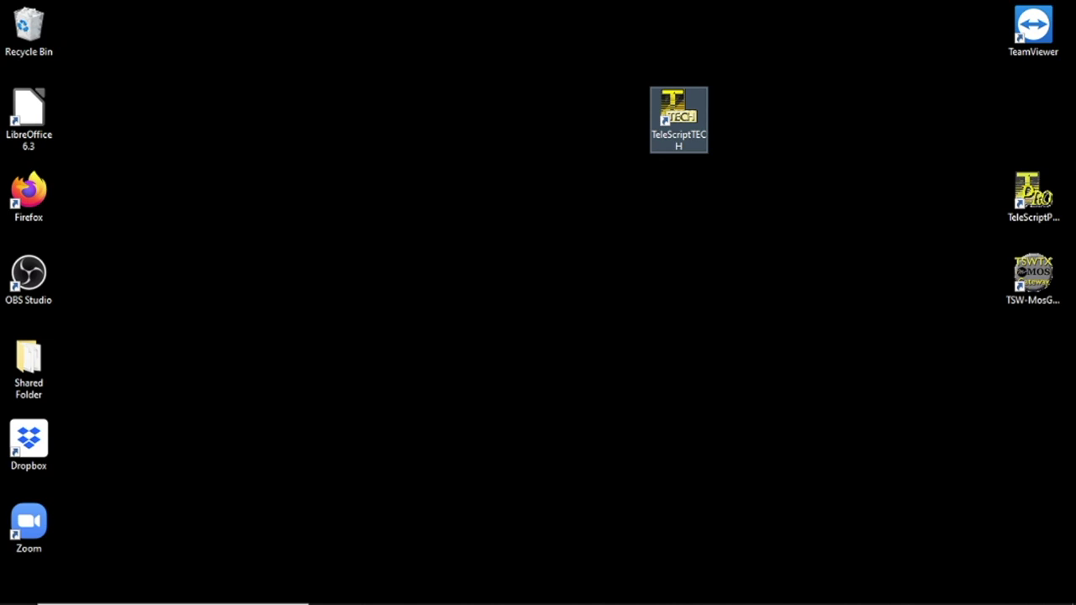
double_click(678, 103)
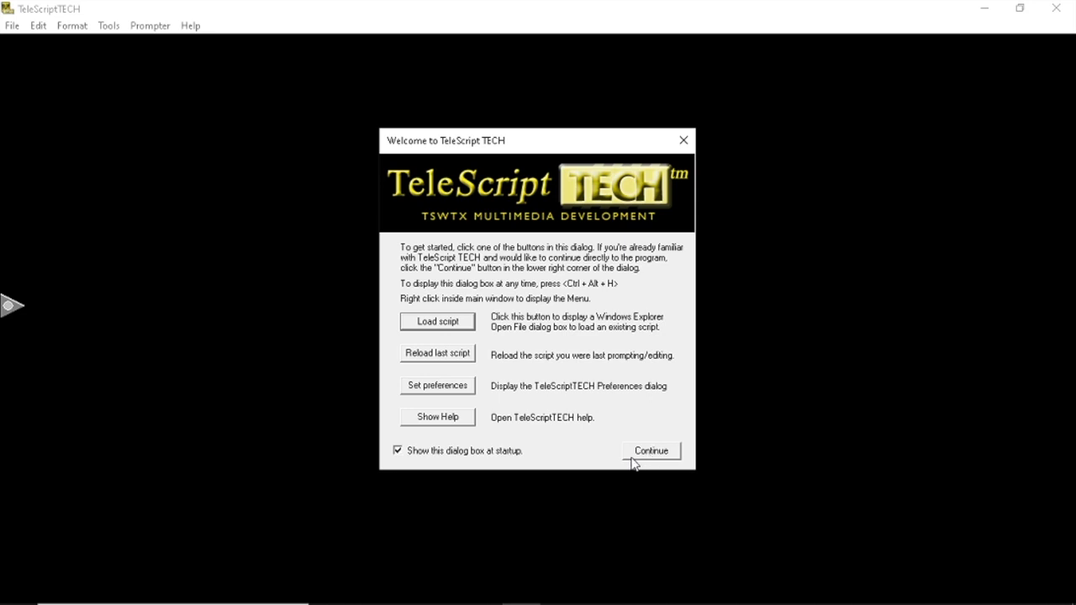
click(398, 453)
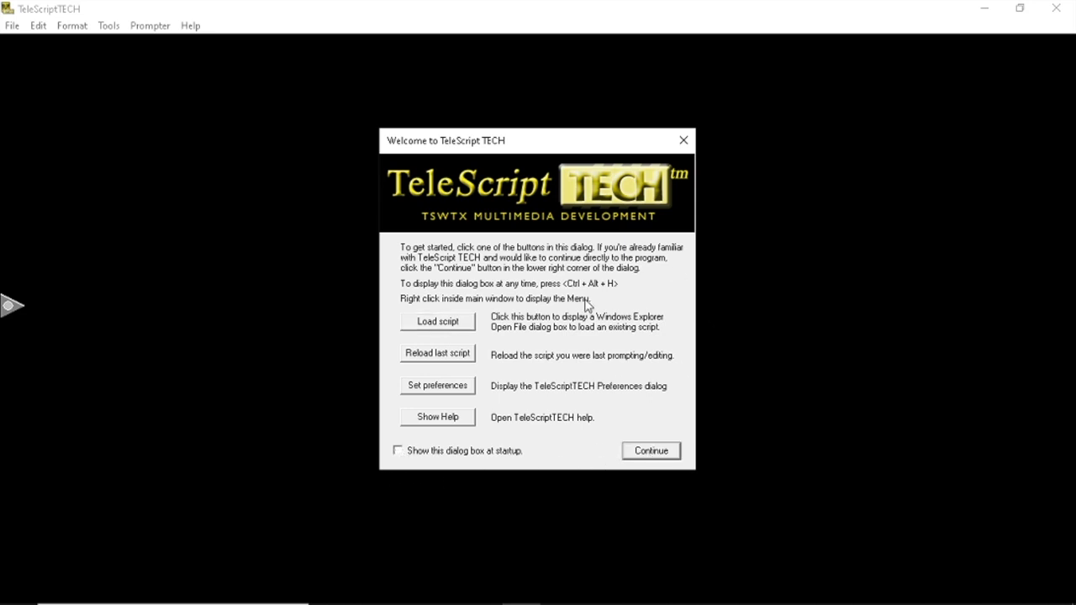
click(652, 451)
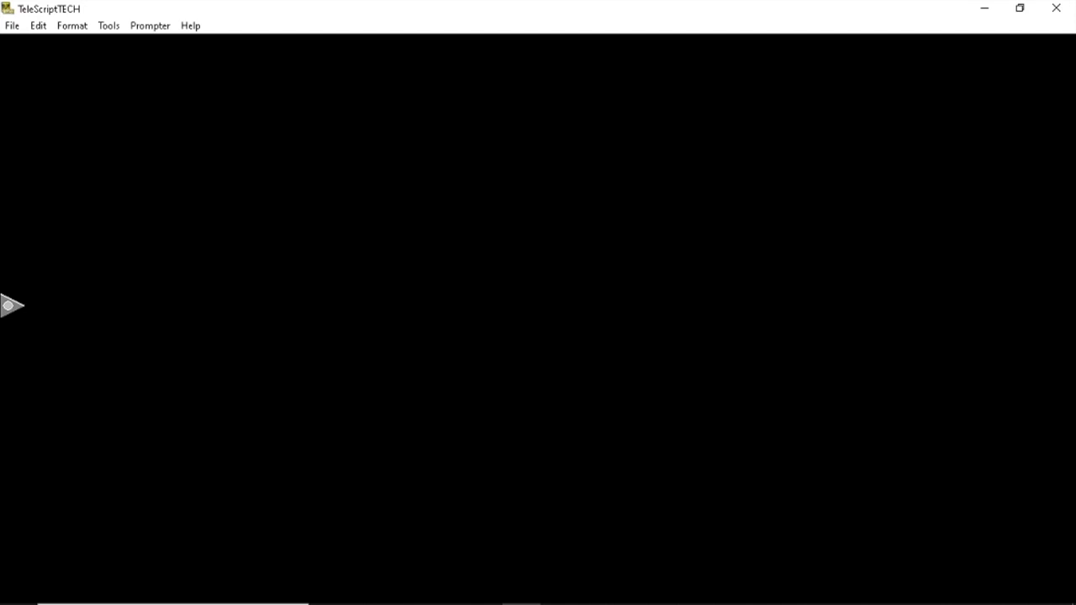
- Check the TeleScriptTECH license information and close the message
click(191, 29)
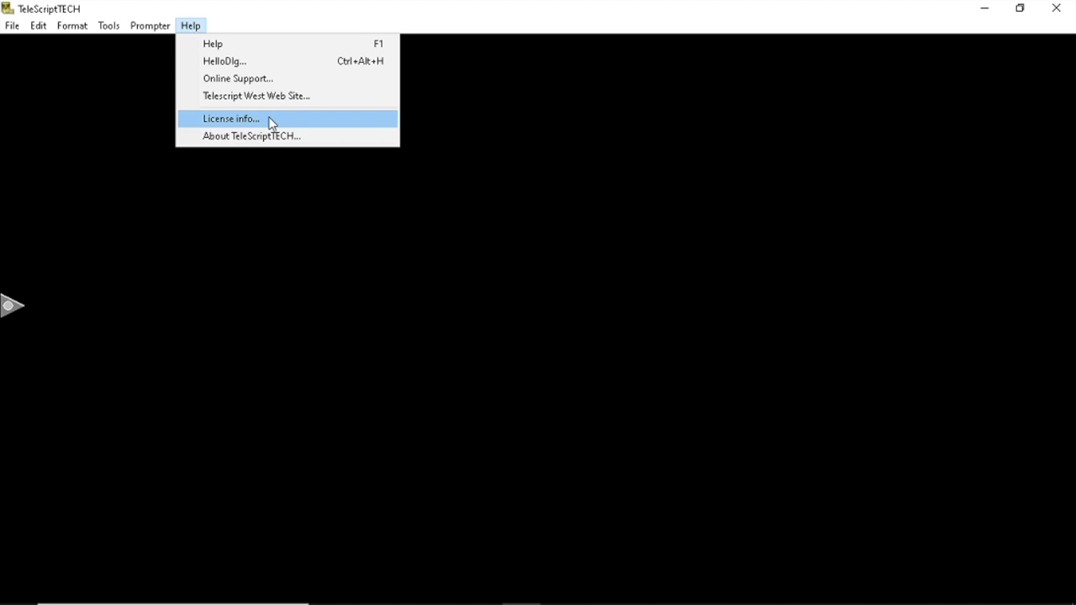
click(231, 119)
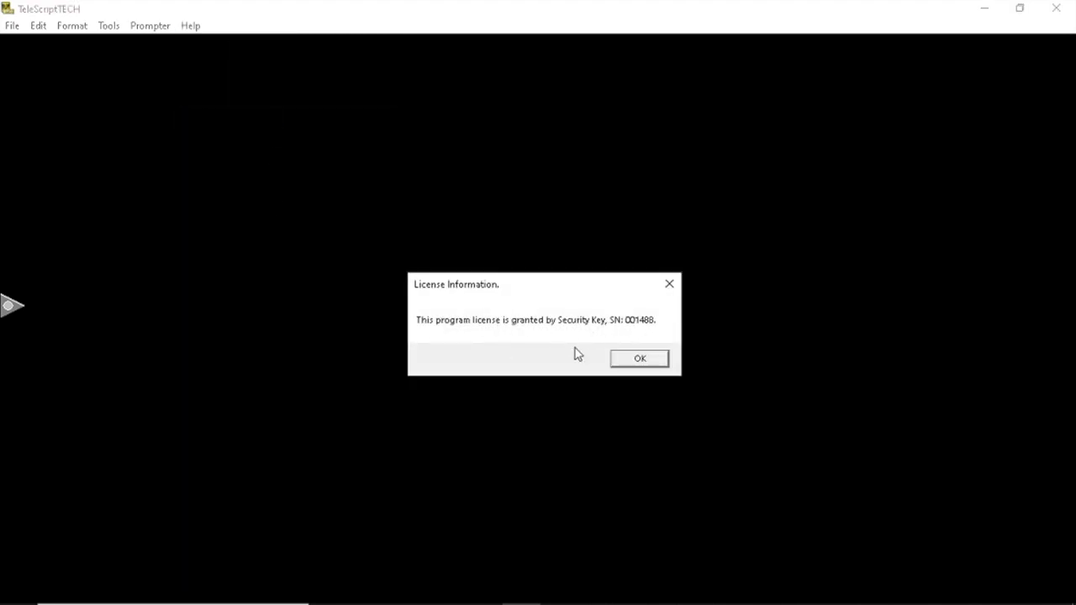
click(640, 359)
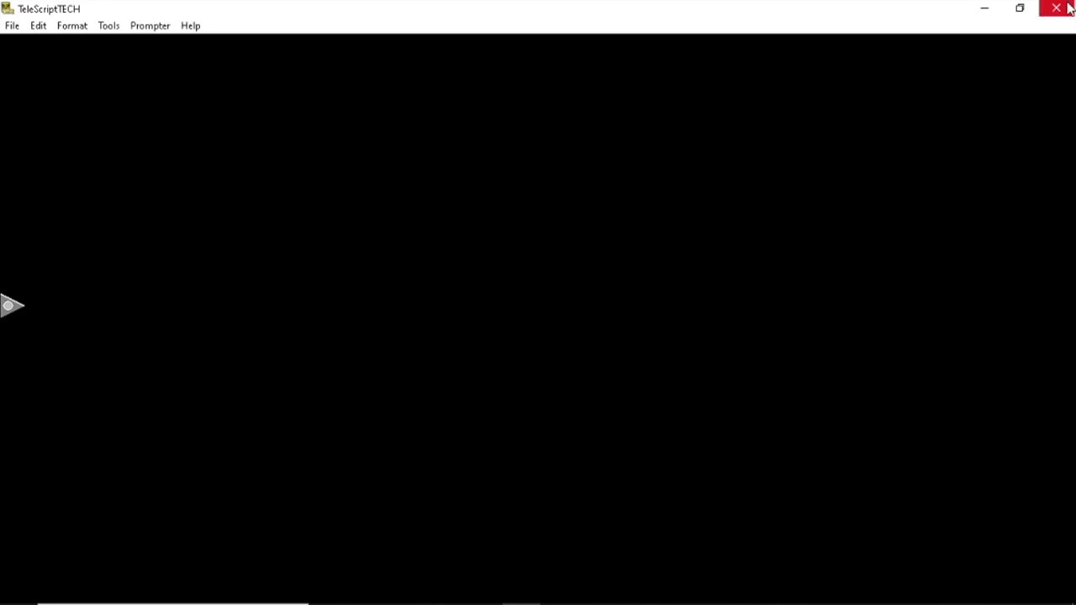
- Minimize the TeleScriptTECH window and dismiss the controller initialization message
click(985, 10)
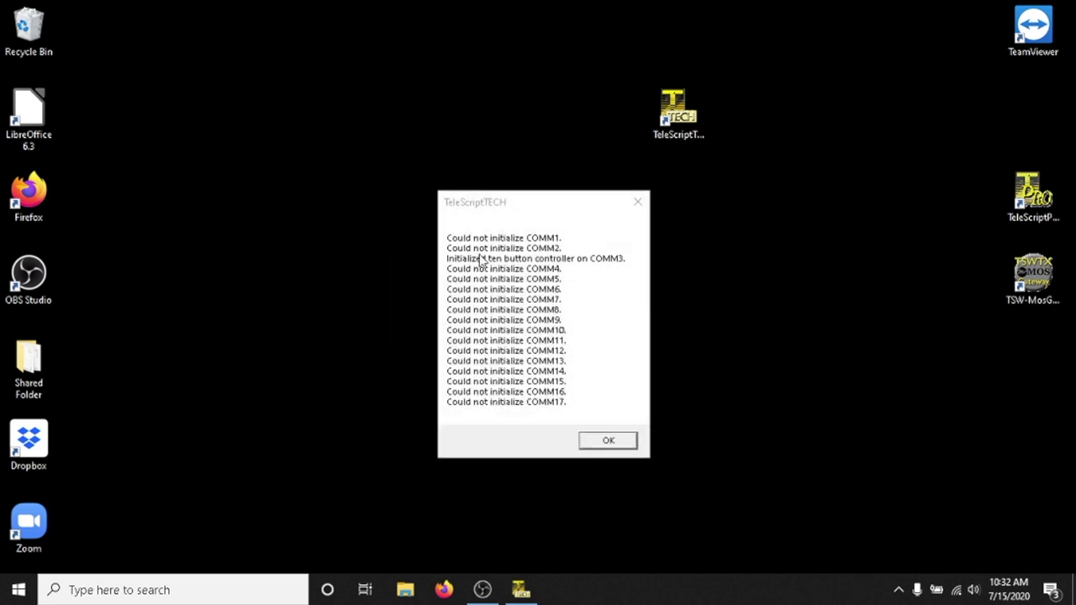
click(612, 437)
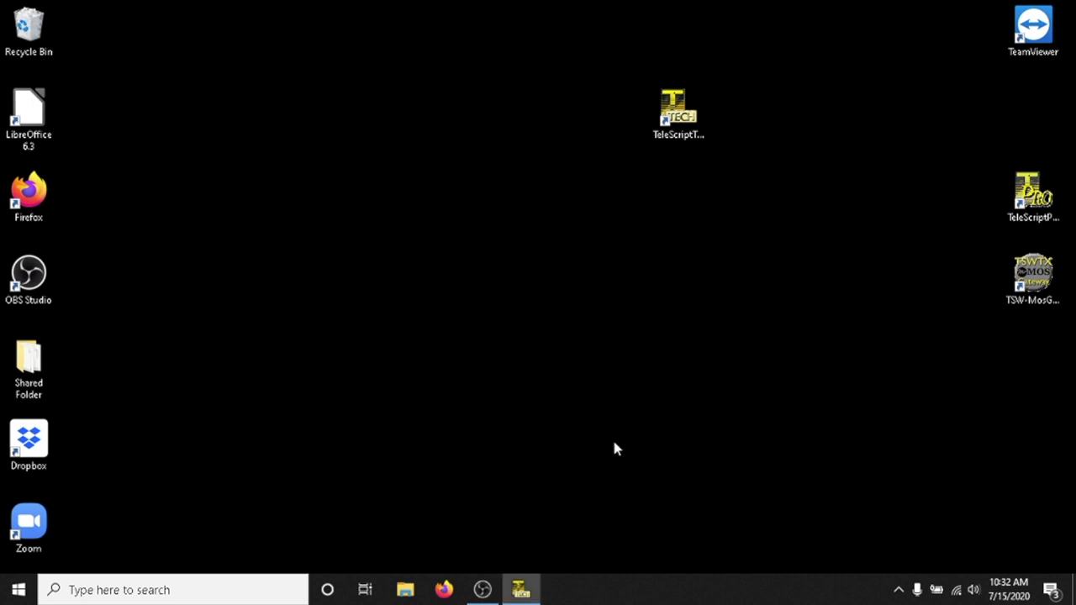
- Search Windows for "device manager", open Device Manager and expand the Universal Serial Bus controllers category
click(209, 588)
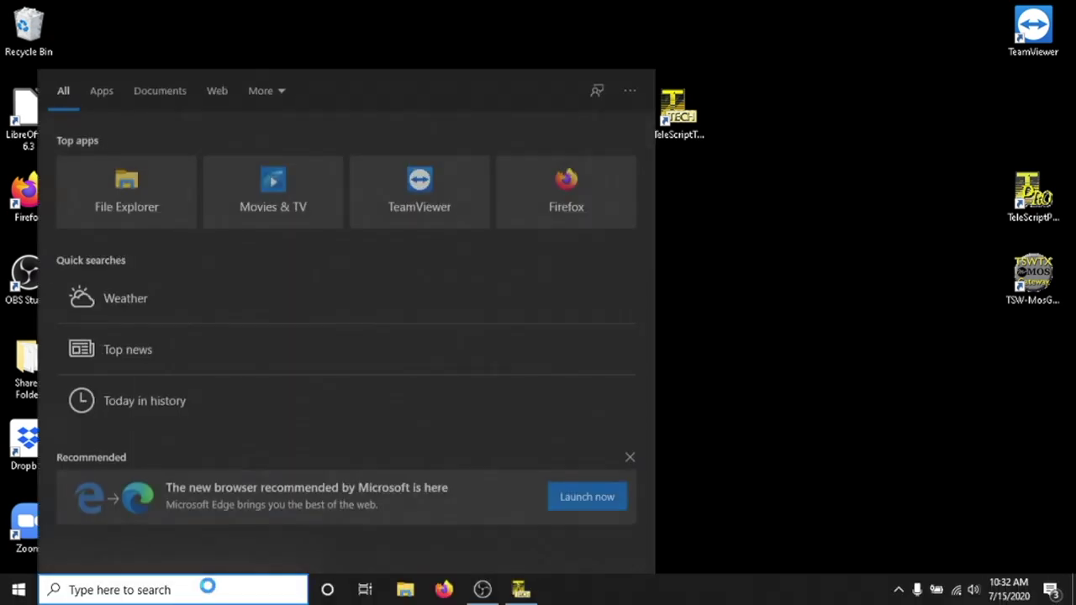
text(de)
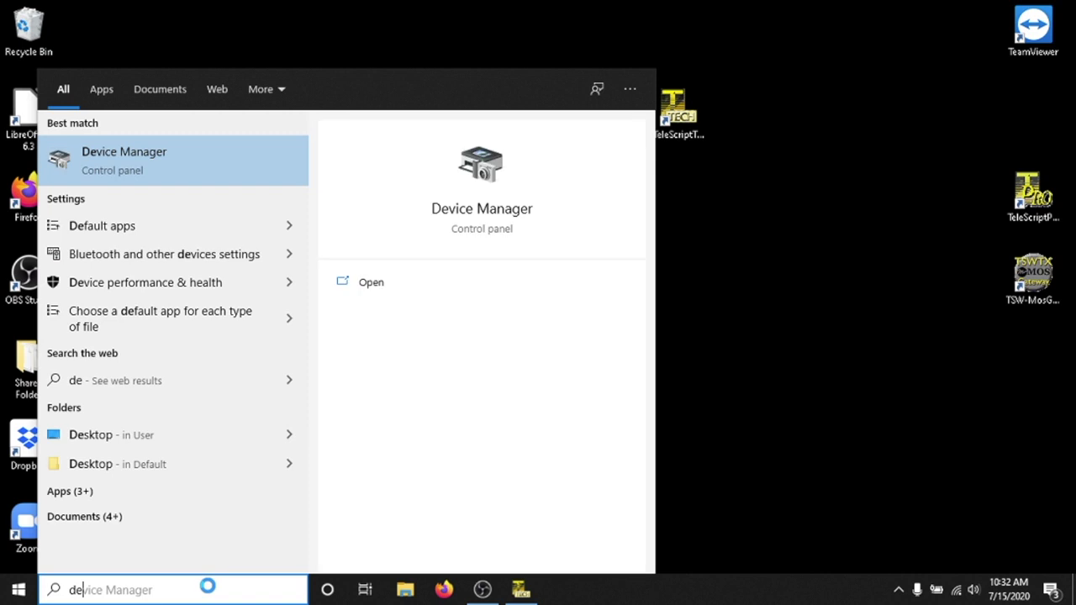
text(vice )
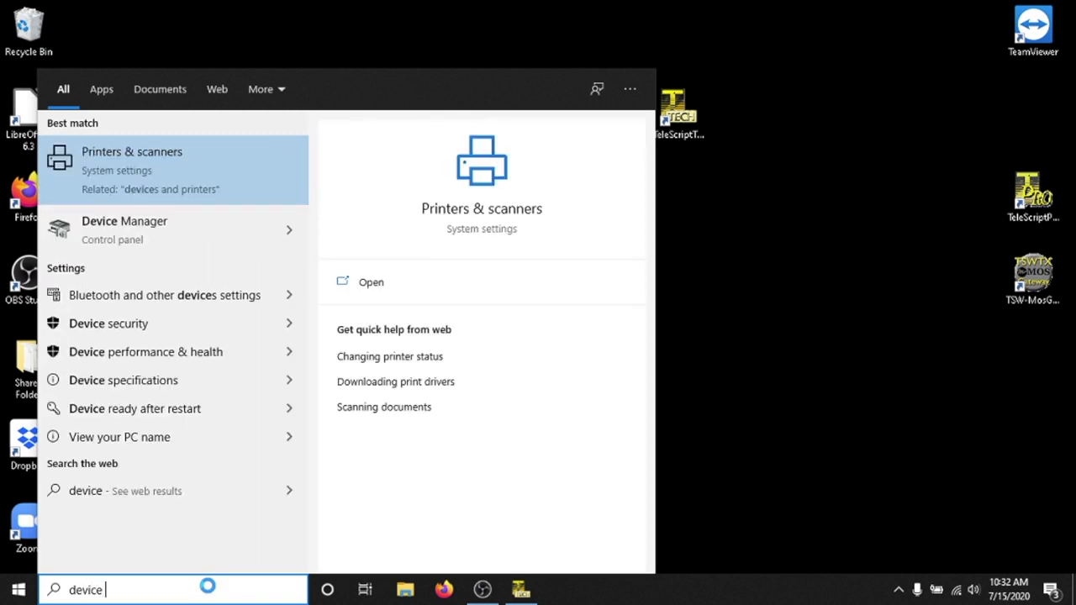
text(manager)
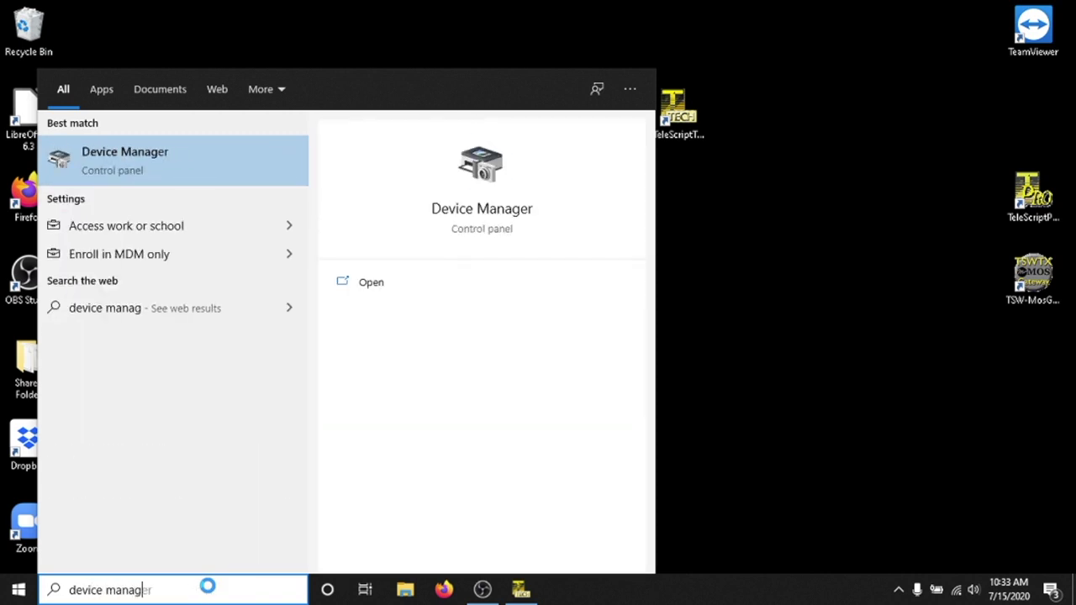
key(Return)
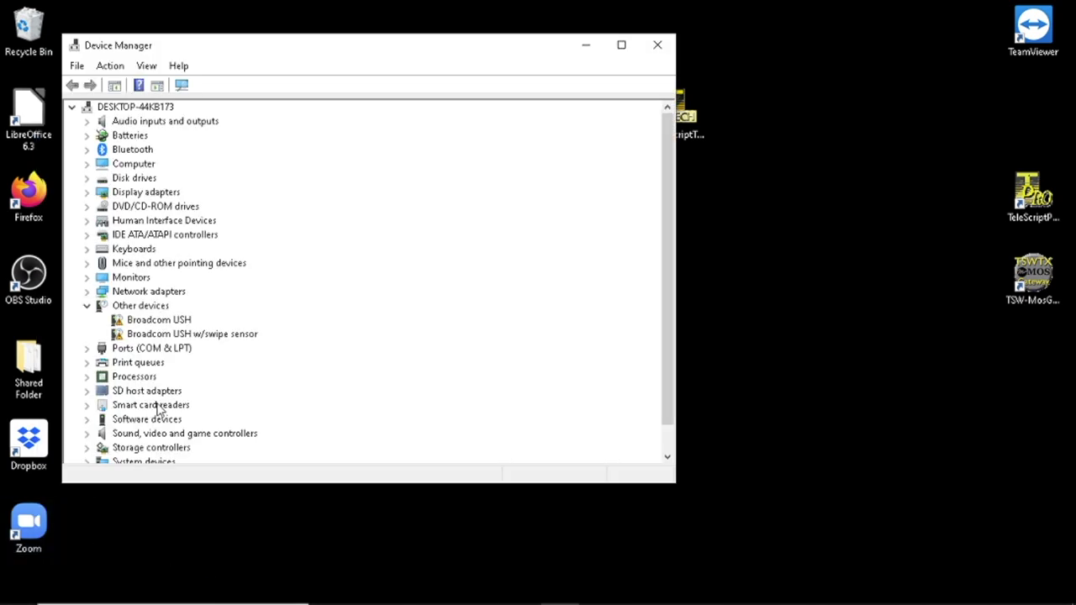
scroll(156, 412, down, 1)
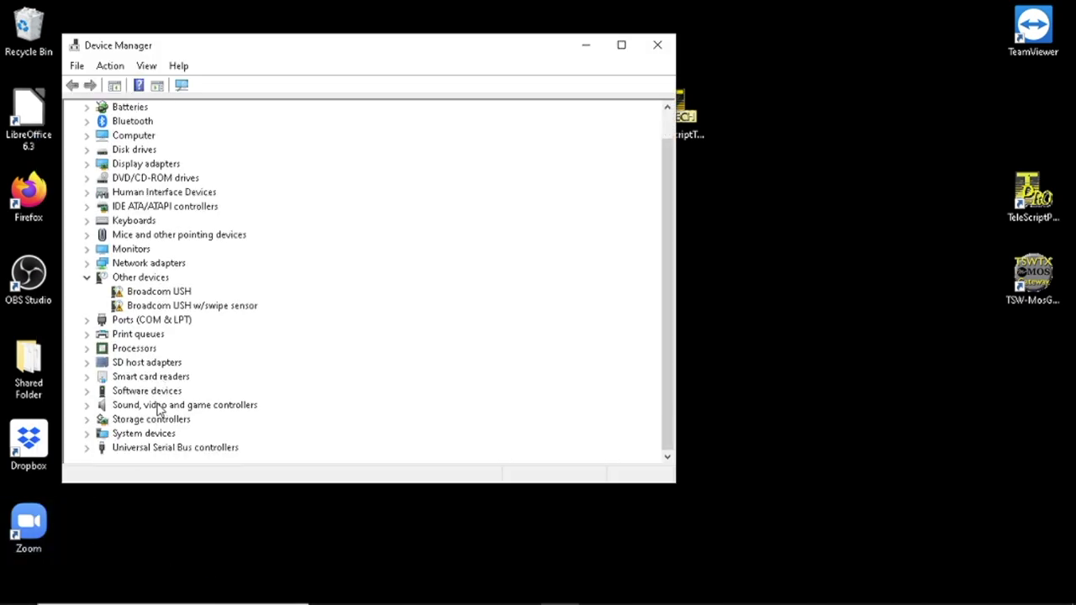
click(88, 448)
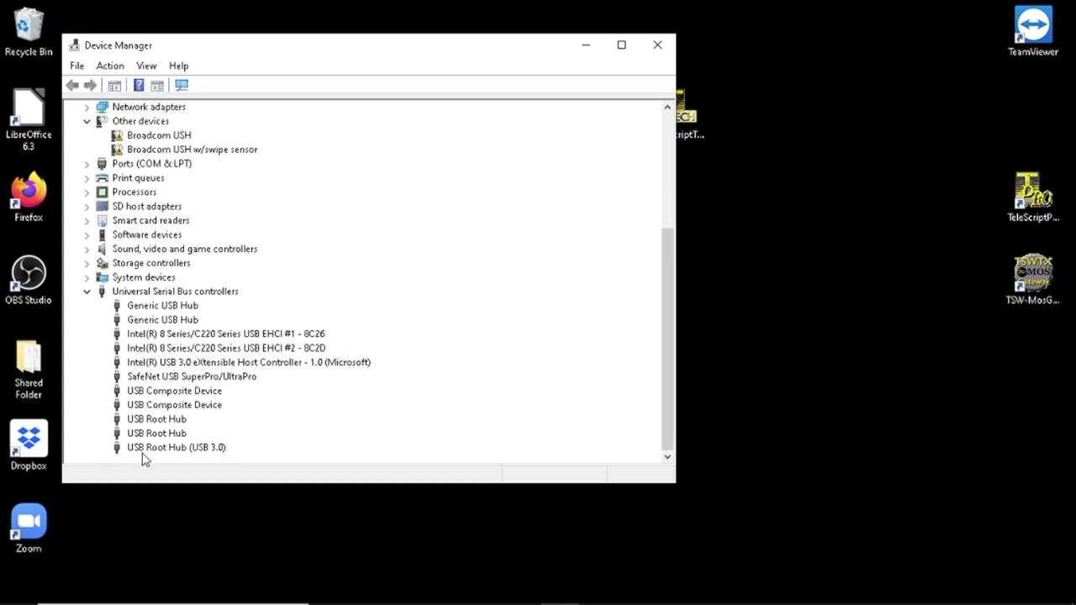
- In the first Generic USB Hub's power management properties, leave the computer disallowed from turning off the device to save power, and confirm
click(151, 309)
right_click(151, 309)
click(198, 397)
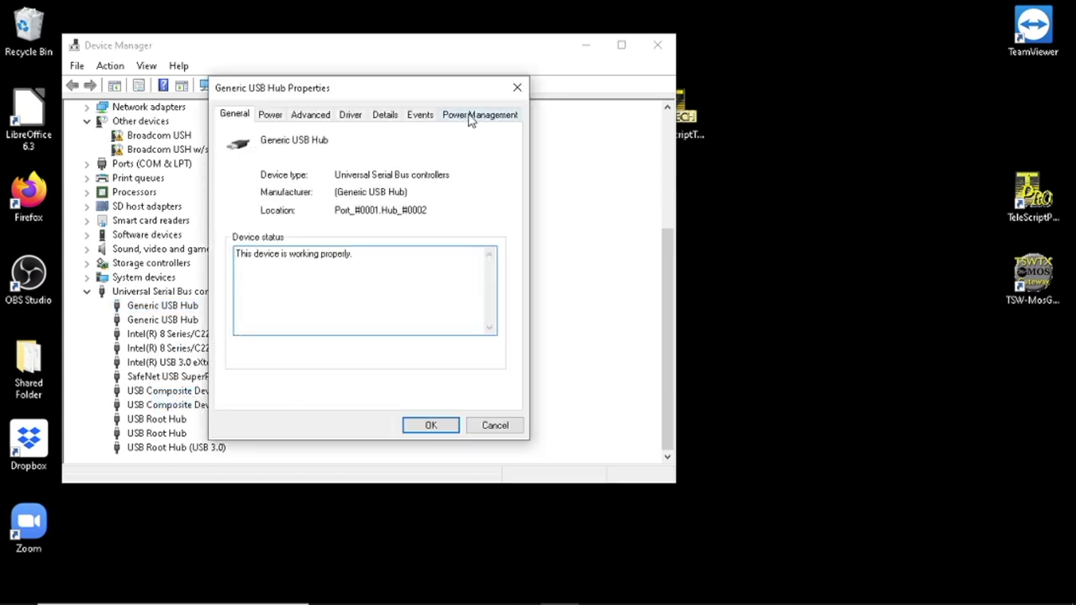
click(470, 118)
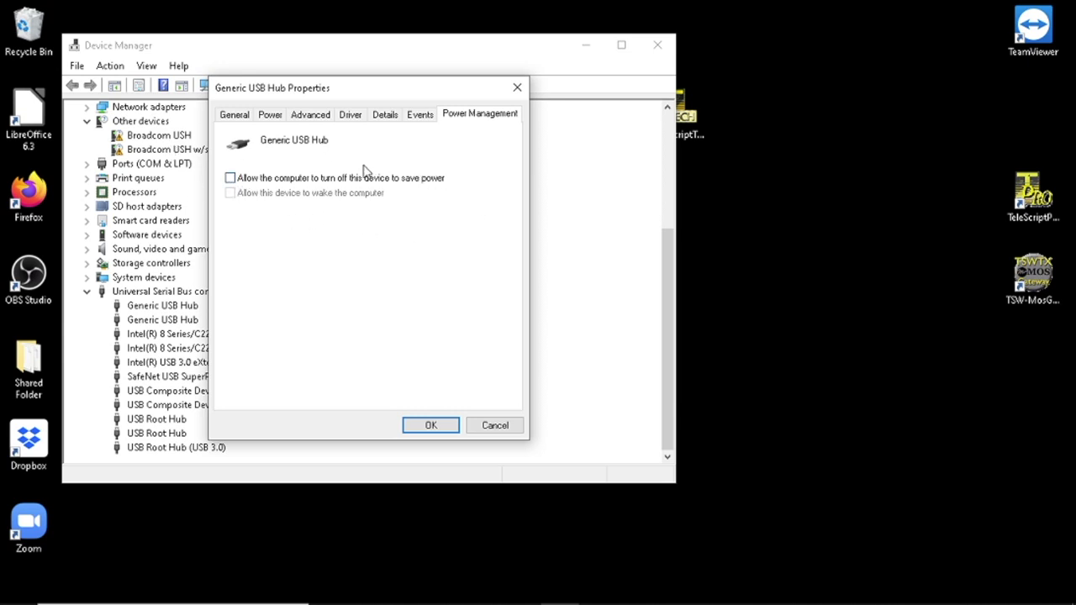
click(231, 179)
click(232, 179)
click(418, 425)
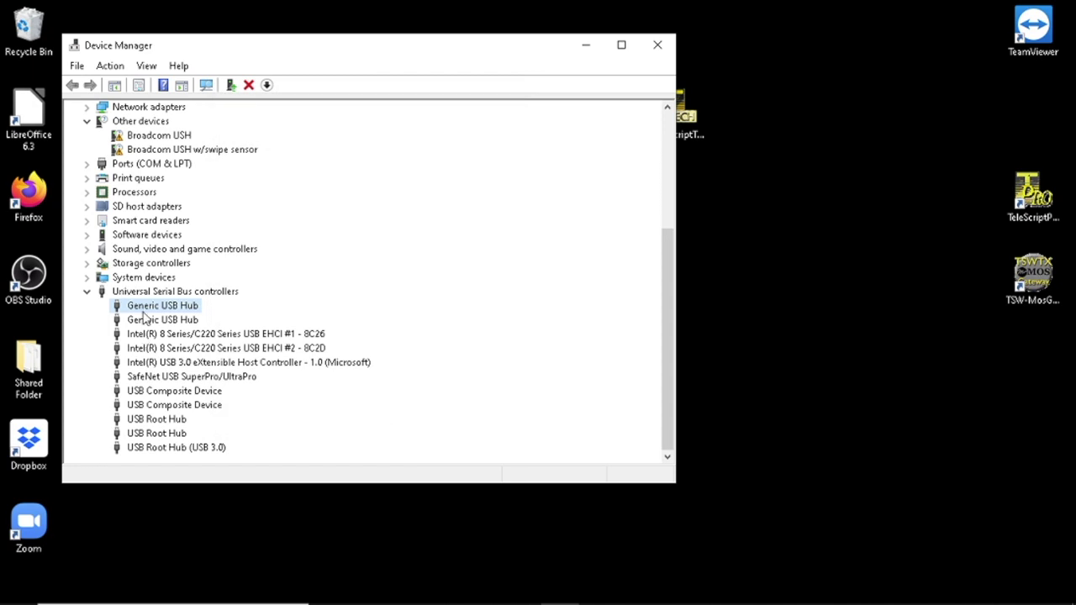
- Check the power management setting of the second Generic USB Hub, cancel its properties and close Device Manager
right_click(155, 320)
click(202, 410)
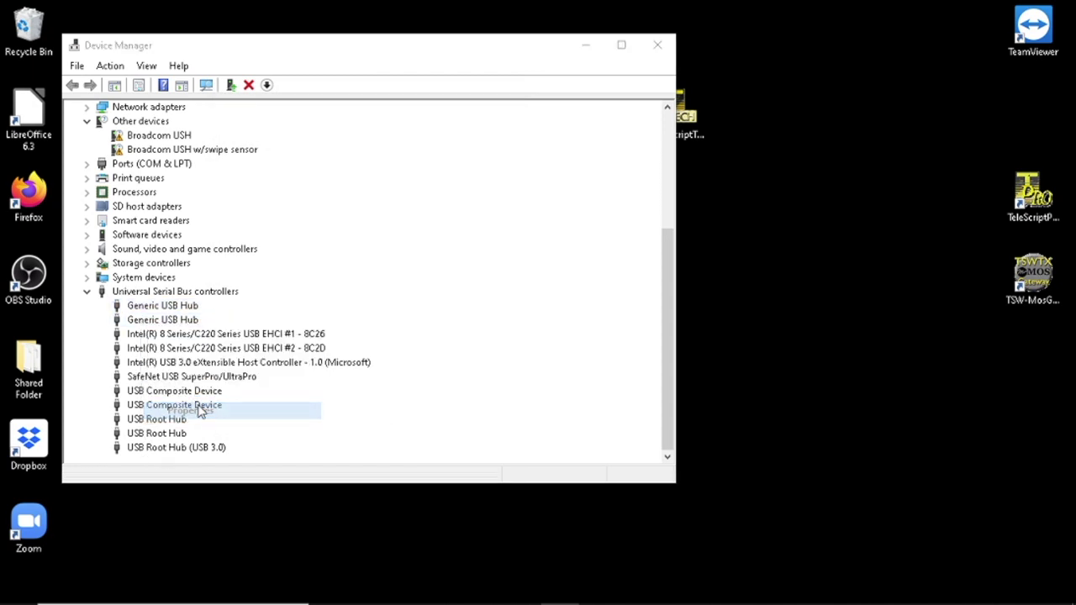
click(476, 116)
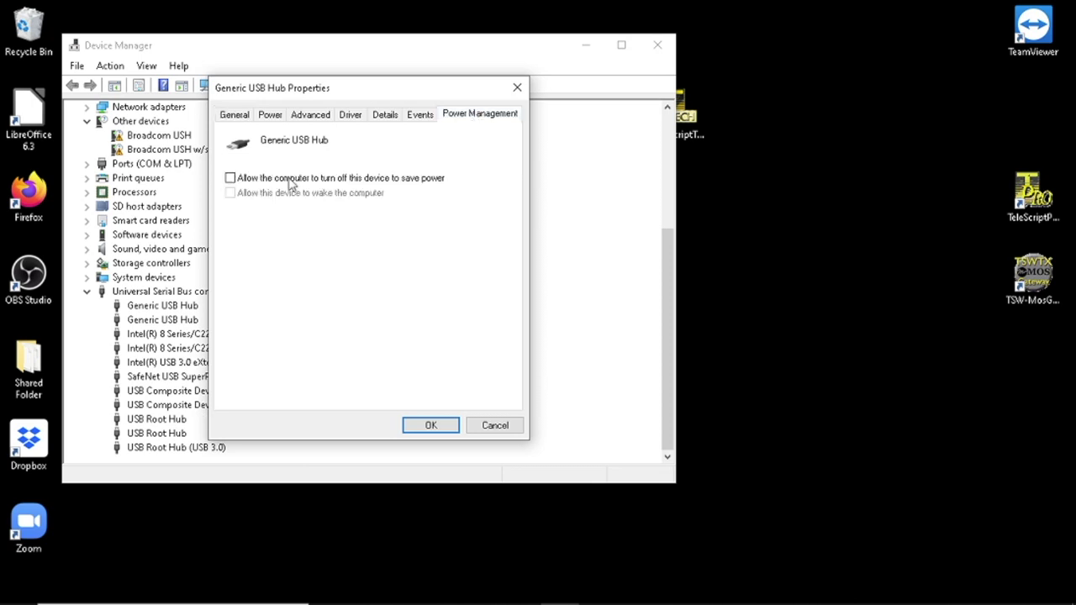
click(497, 429)
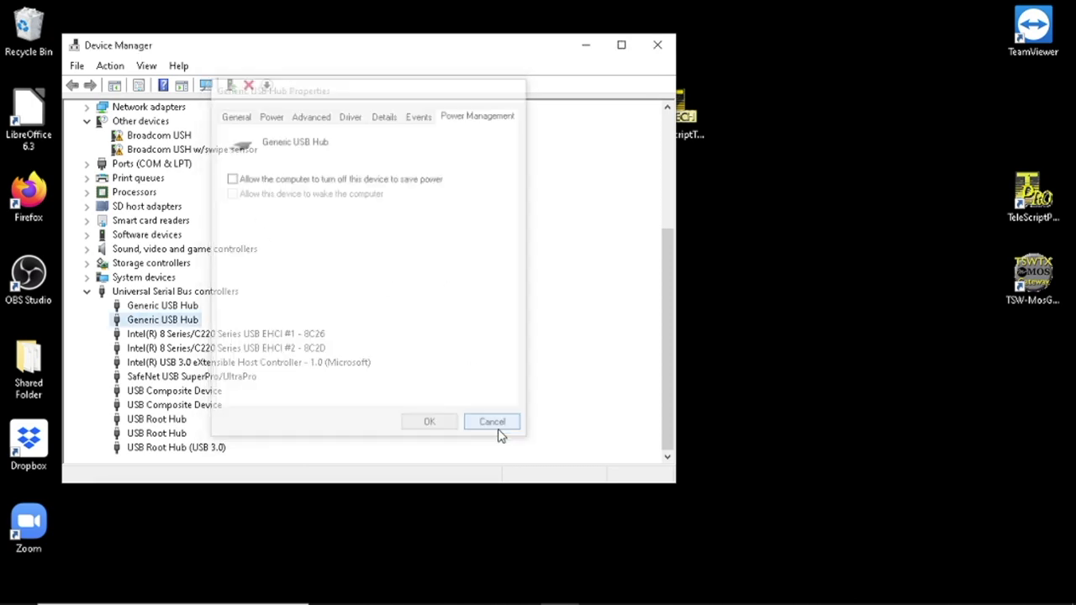
click(660, 52)
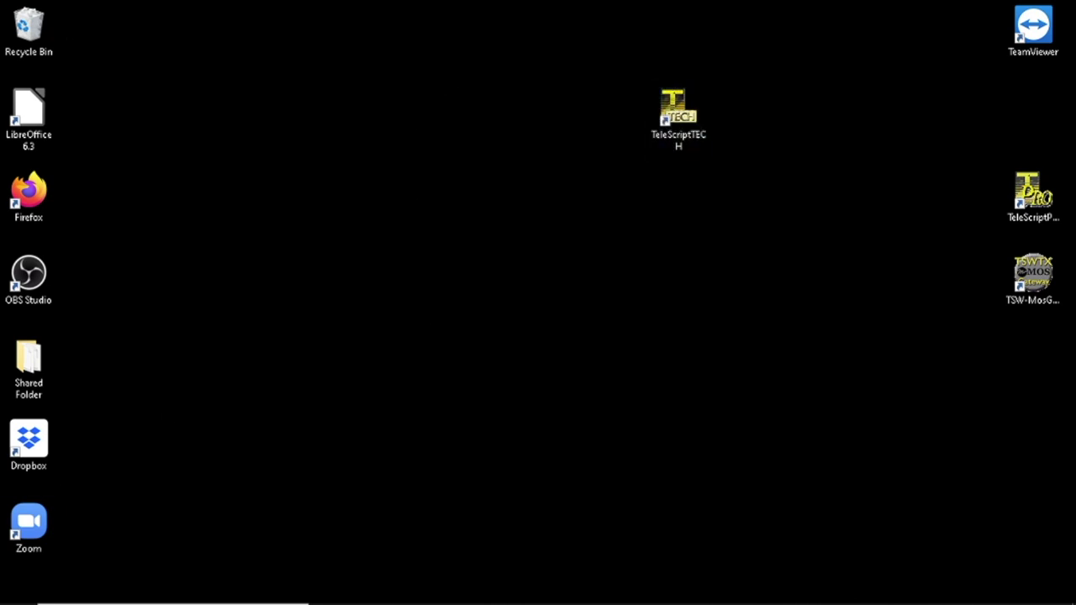
- Search Windows for "sleep", open the Power & sleep settings and review the screen and sleep timeouts
click(72, 588)
text(sleep)
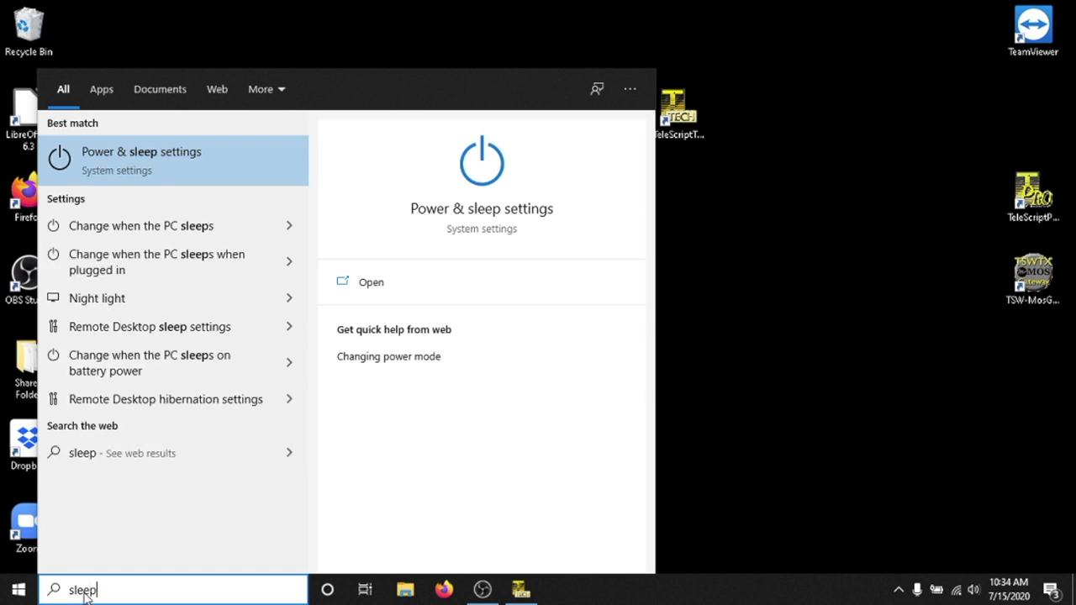
click(458, 216)
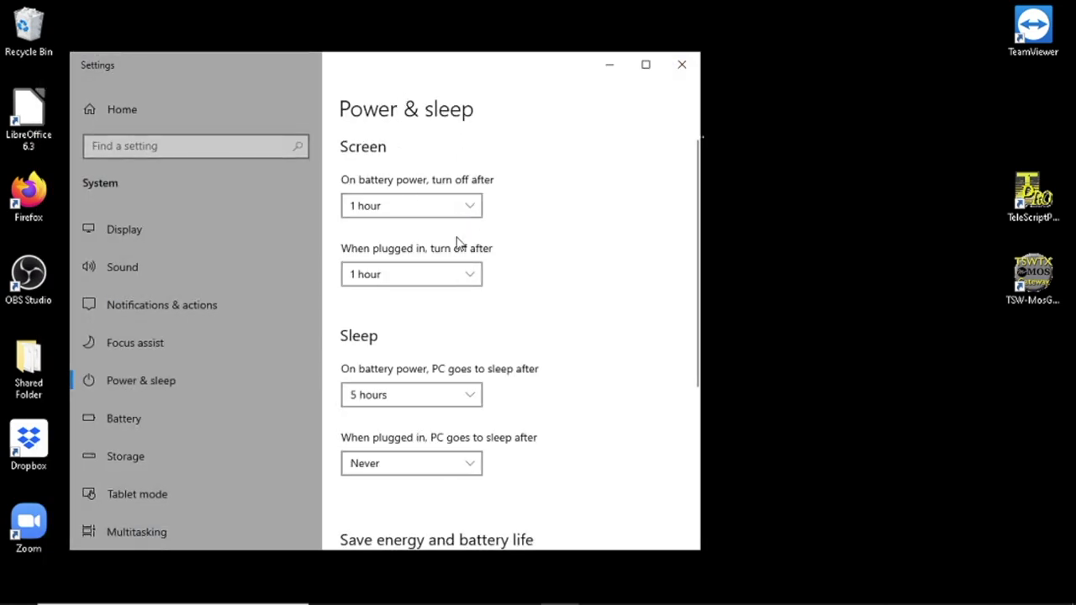
scroll(473, 420, down, 1)
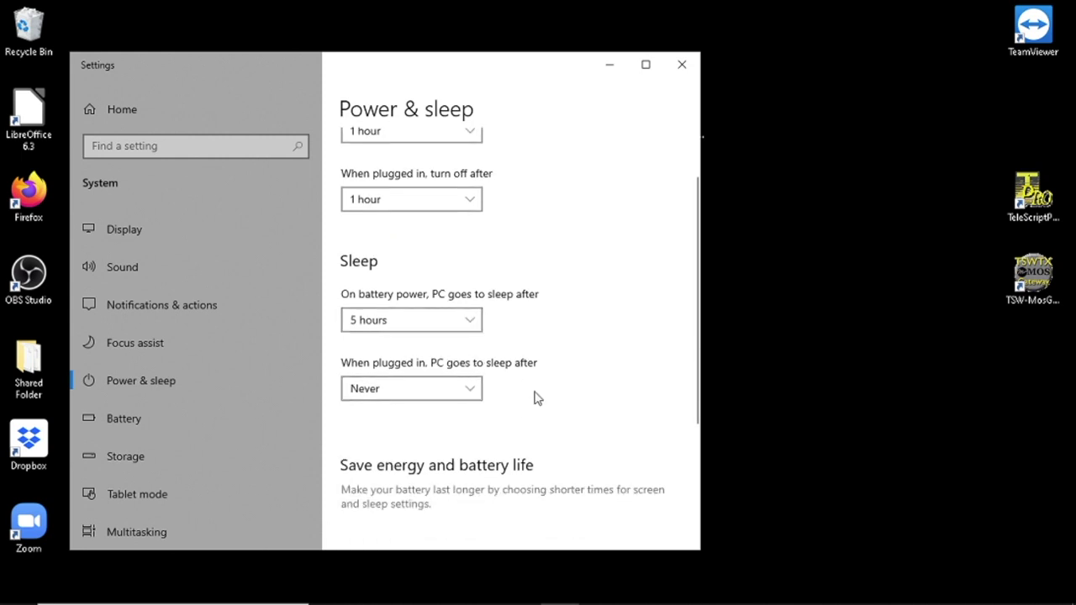
scroll(461, 252, up, 1)
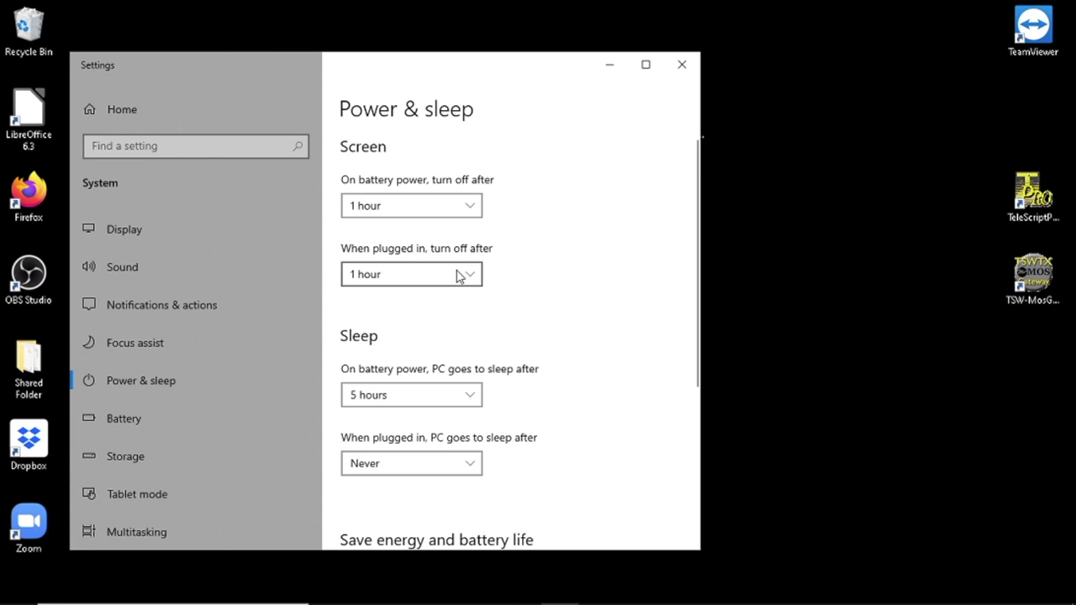
- Set the PC's sleep timeout to Never both when plugged in and on battery power
click(453, 468)
click(451, 465)
click(438, 404)
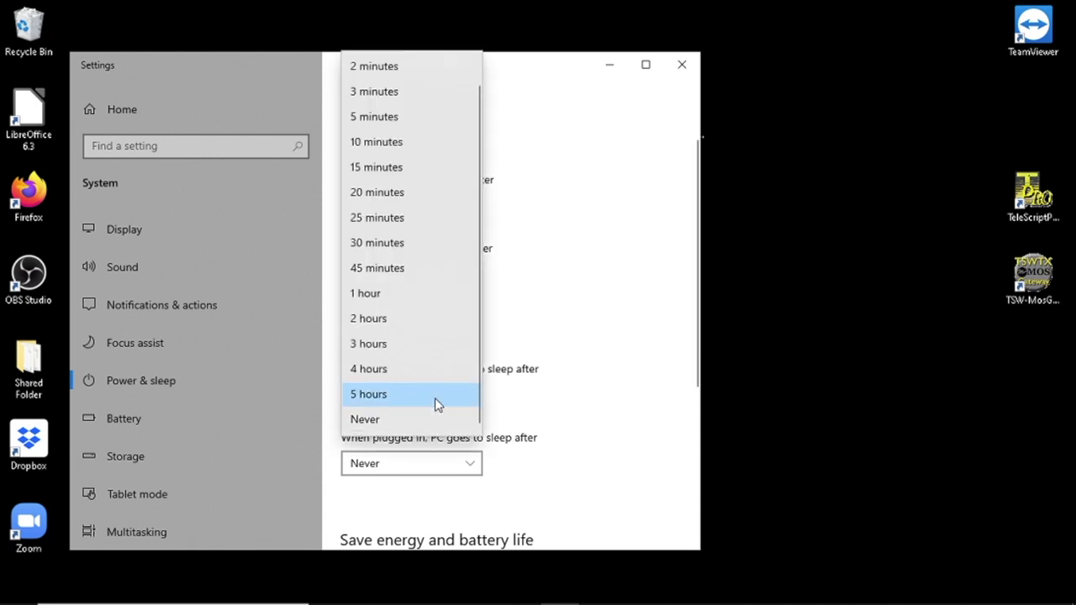
click(421, 419)
- Set the screen turn-off time to Never both when plugged in and on battery power, and close Settings
click(412, 274)
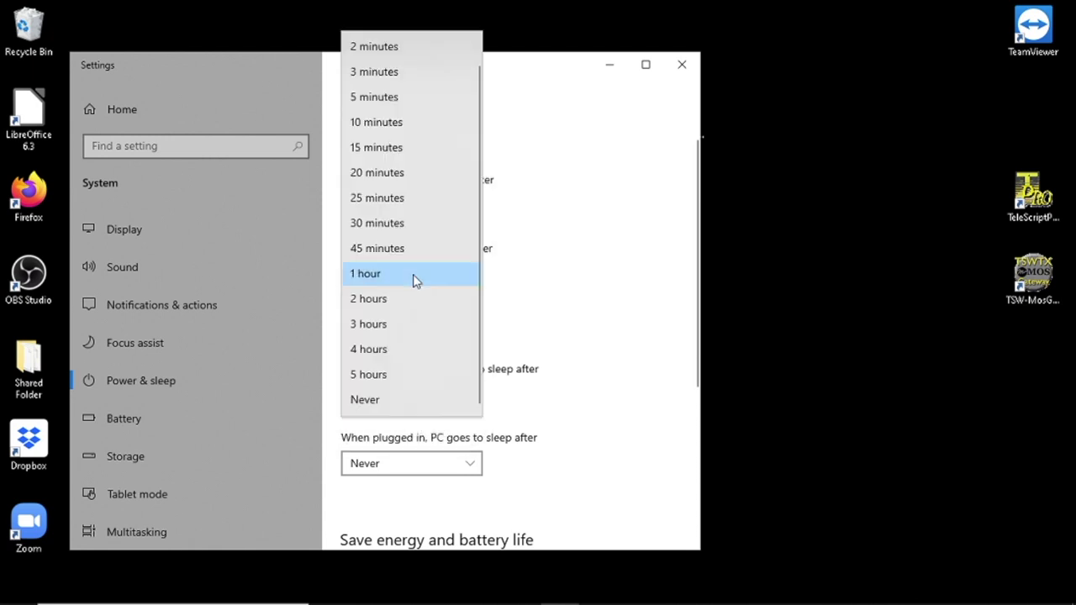
click(401, 402)
click(402, 202)
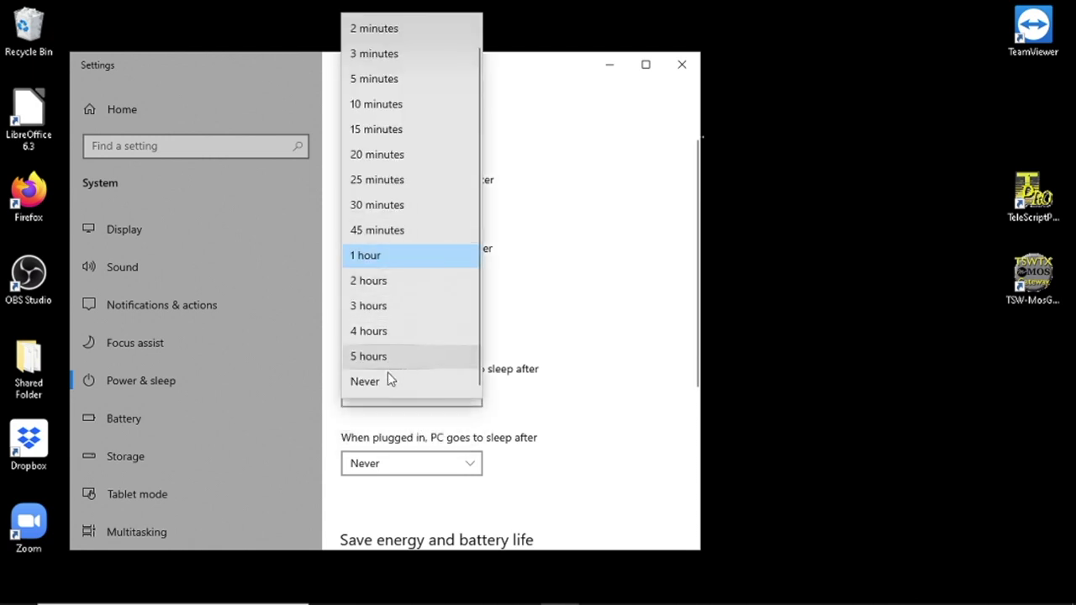
click(387, 379)
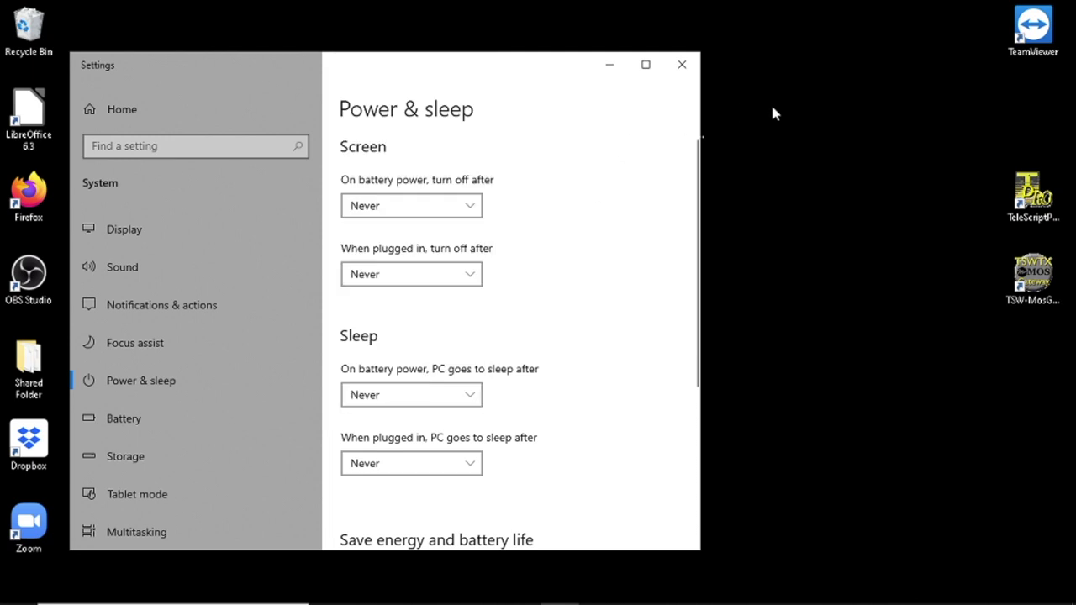
click(682, 65)
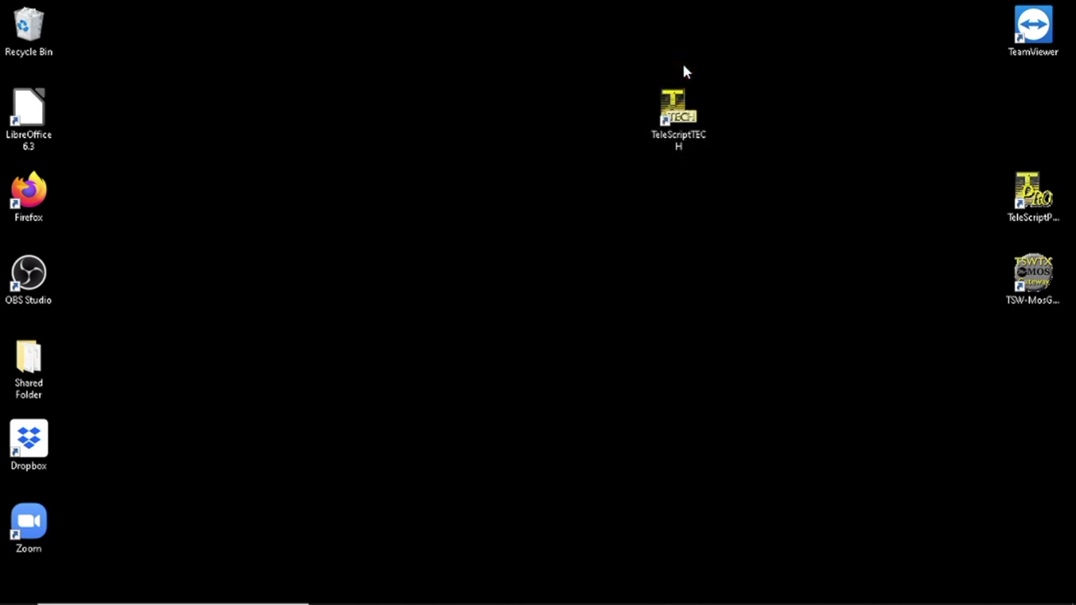